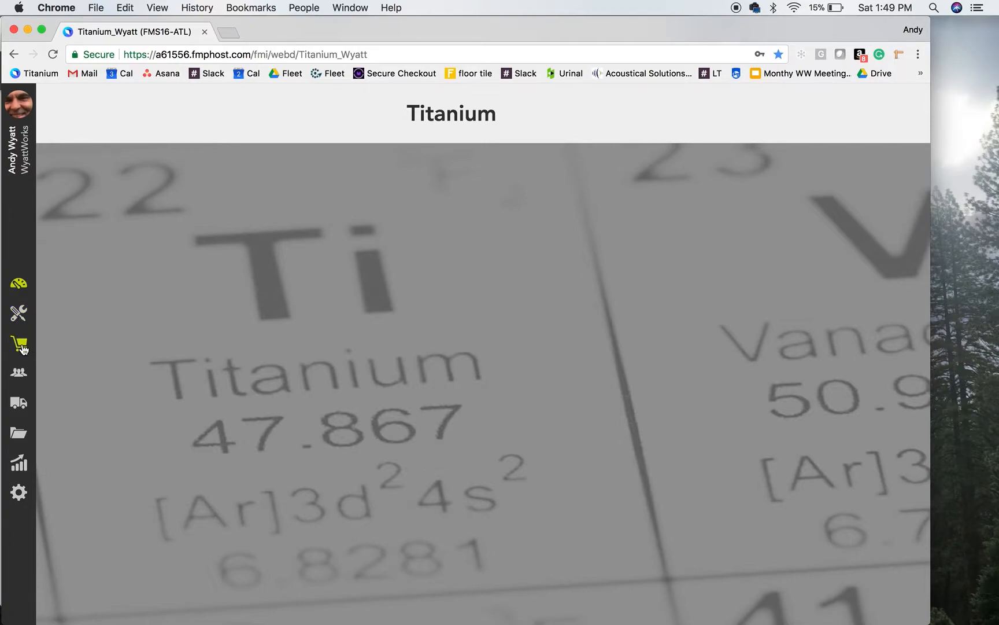
Look through the materials, vendors, trucks, categories, truck report and settings sections in turn
click(21, 346)
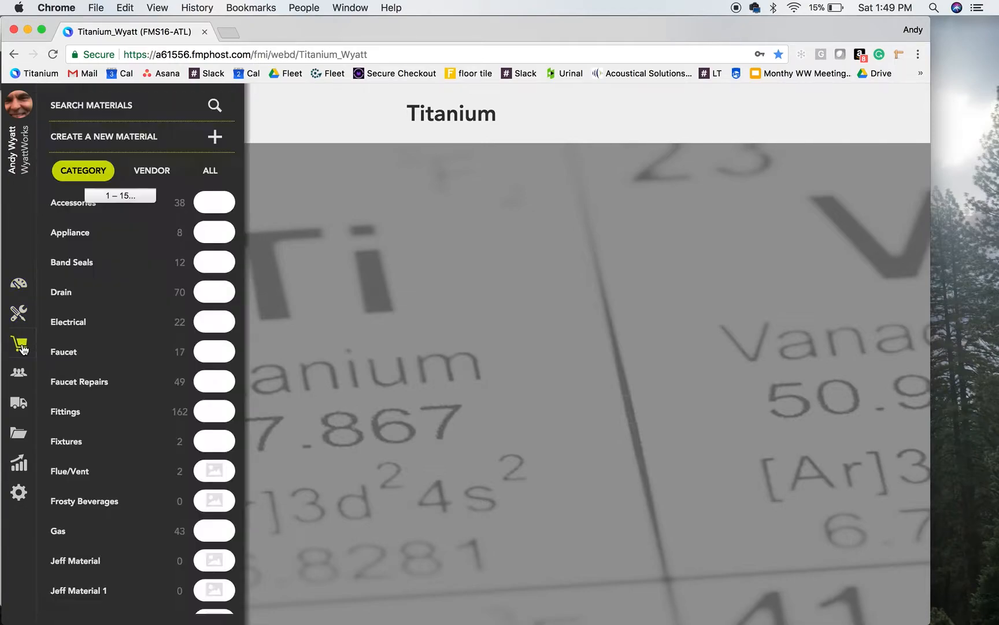
click(22, 377)
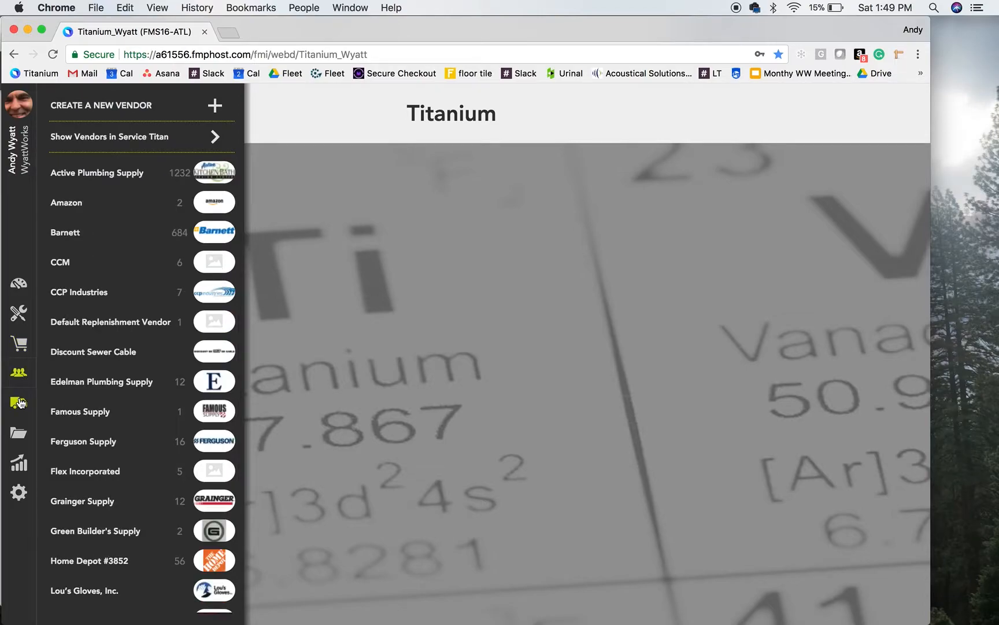
click(19, 403)
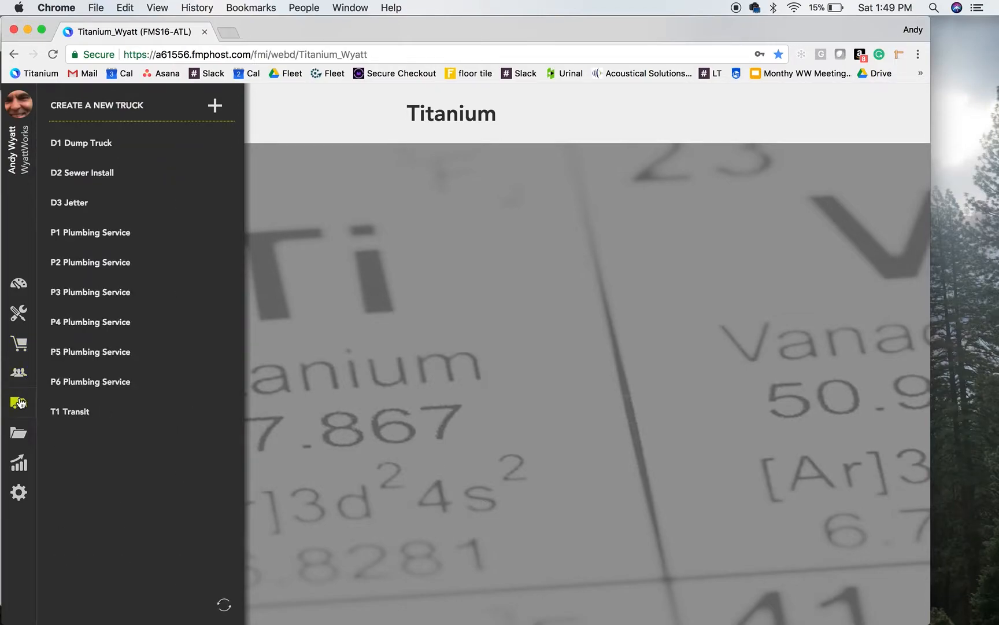
click(18, 433)
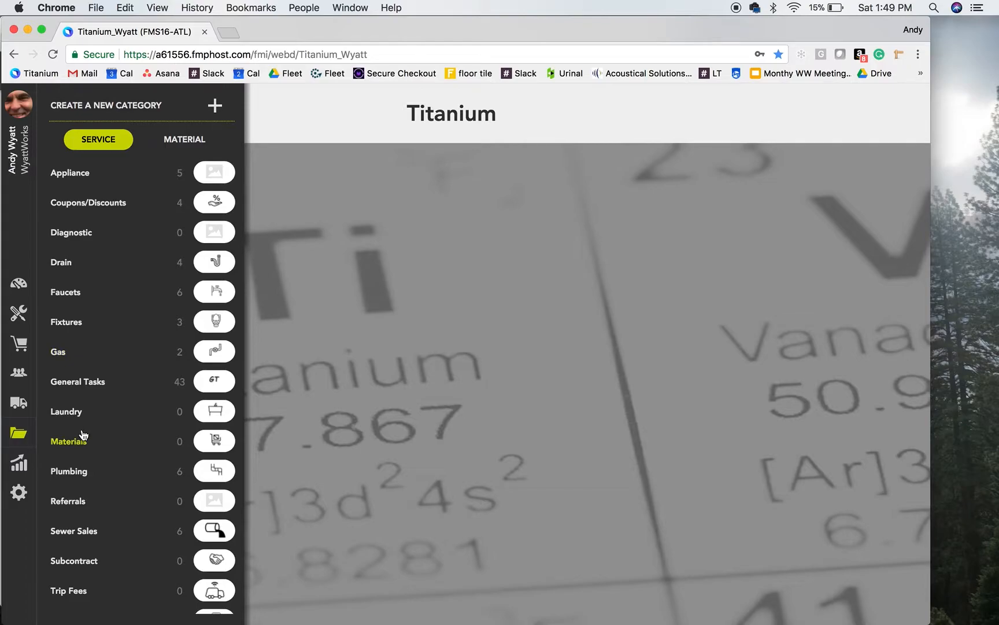
click(22, 464)
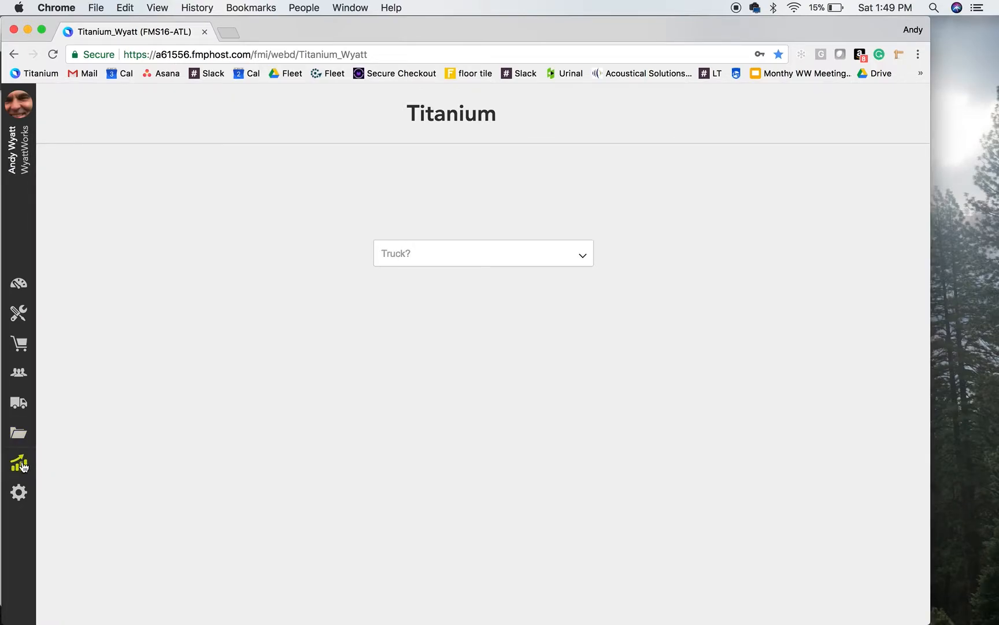
click(20, 491)
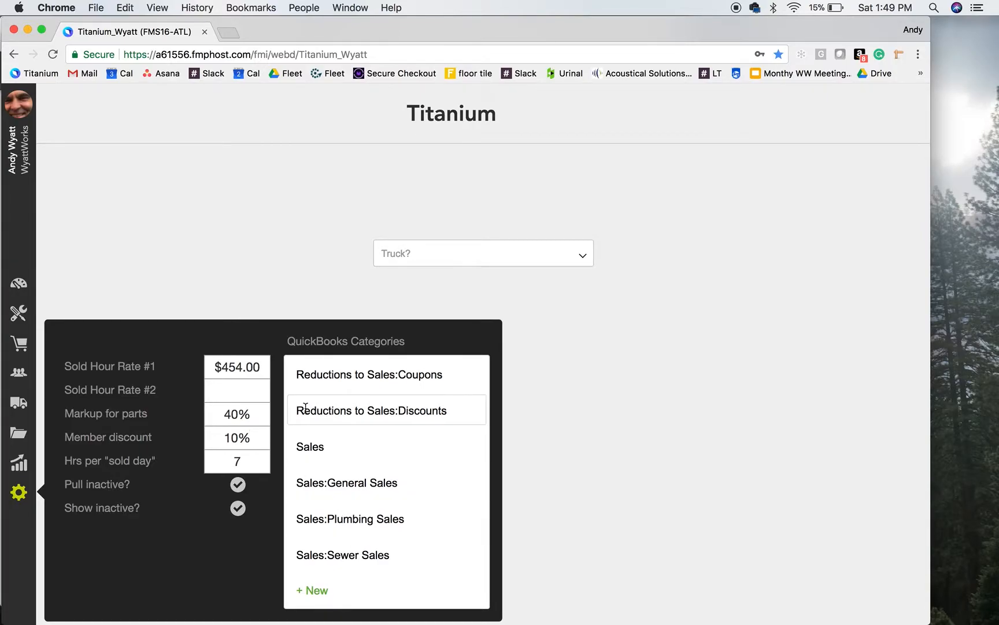
Browse the service categories and list the services under Plumbing > Under Sink Drain
click(15, 313)
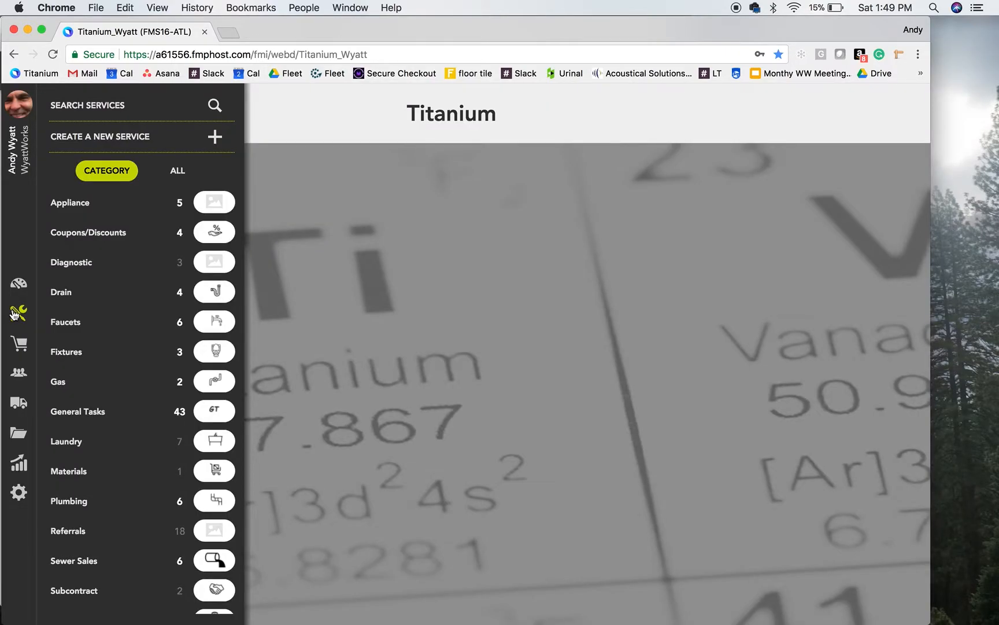
scroll(102, 325, down, 4)
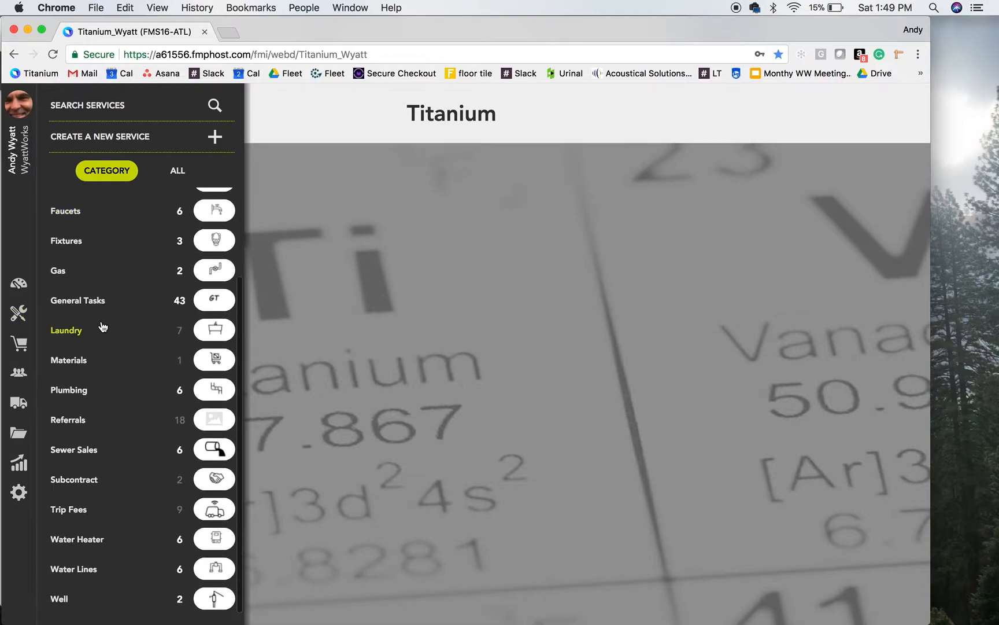
scroll(101, 325, up, 4)
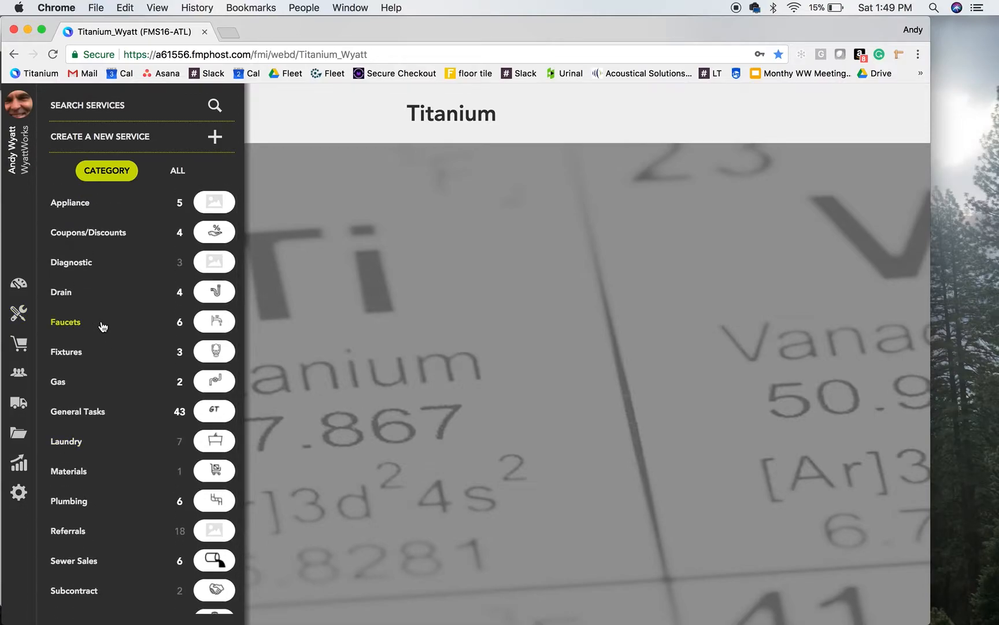
scroll(102, 325, down, 3)
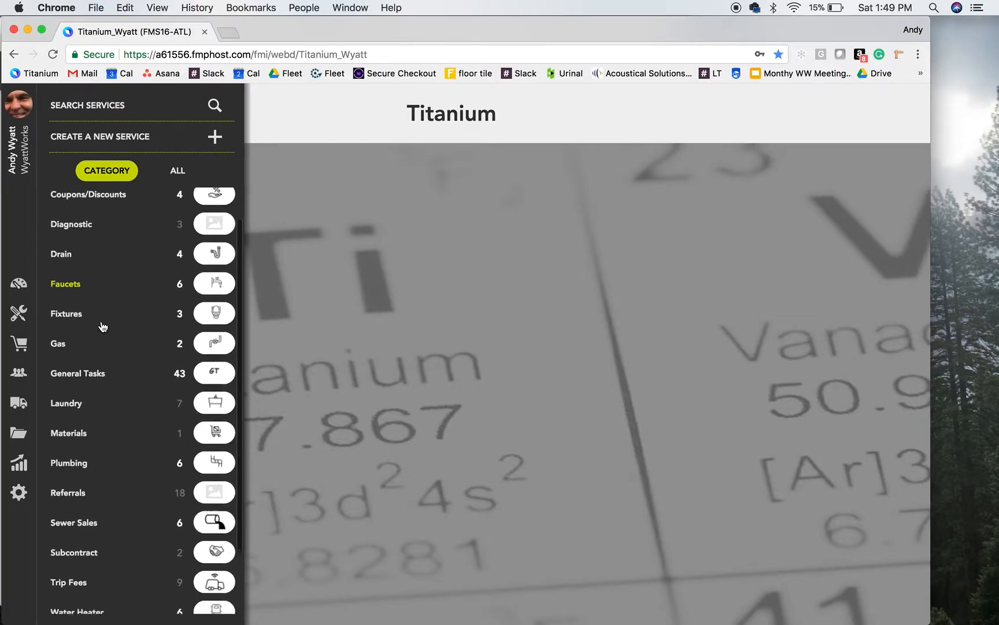
click(81, 408)
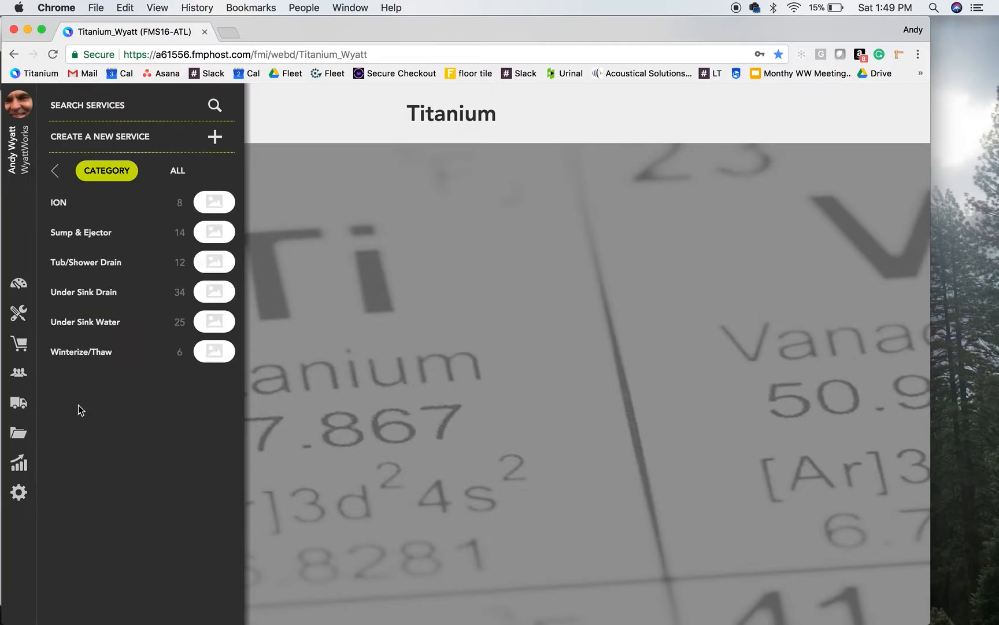
click(96, 293)
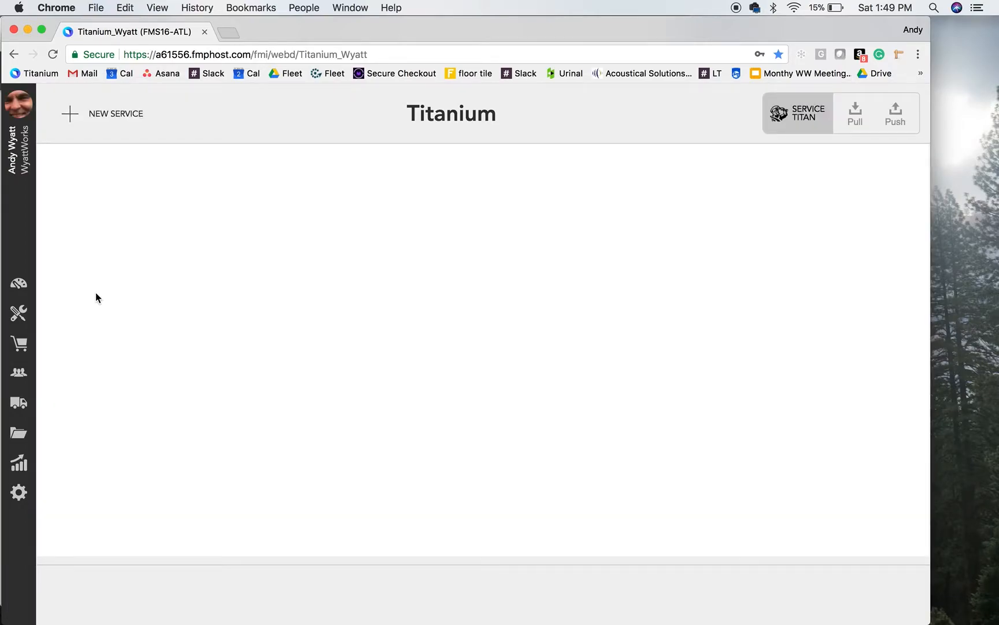
Find service US119, Double Basket Strainer with End Outlet and Trap PVC, in the list and open its record
scroll(242, 402, down, 7)
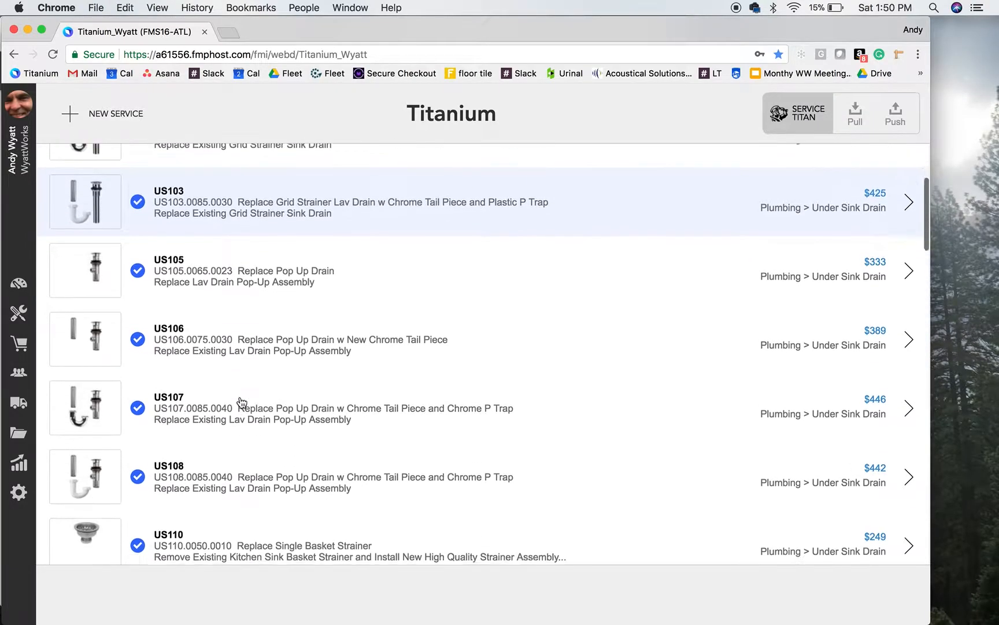
scroll(241, 402, down, 6)
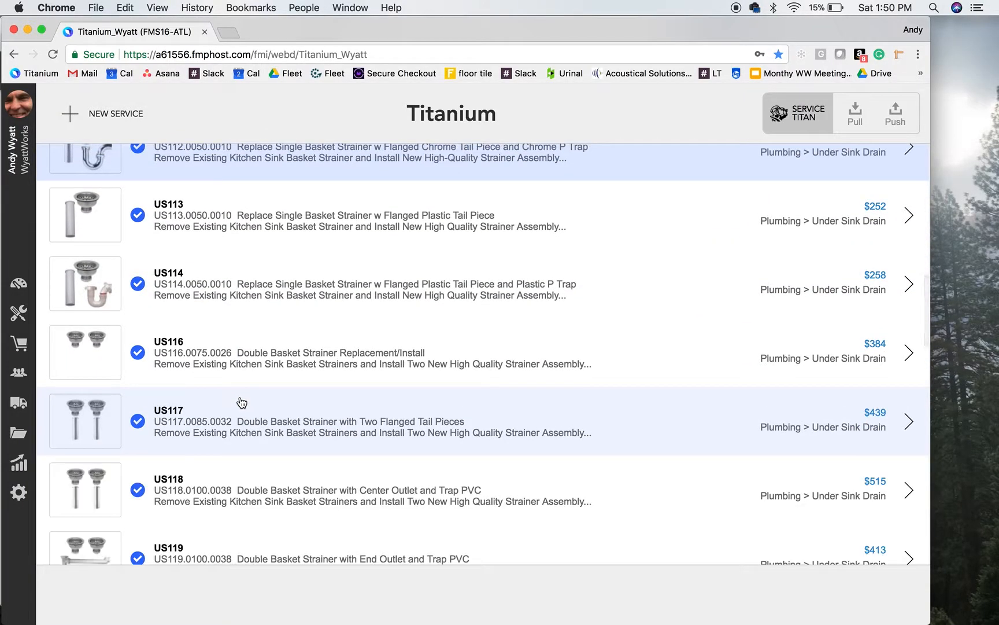
scroll(242, 402, down, 3)
scroll(242, 402, down, 2)
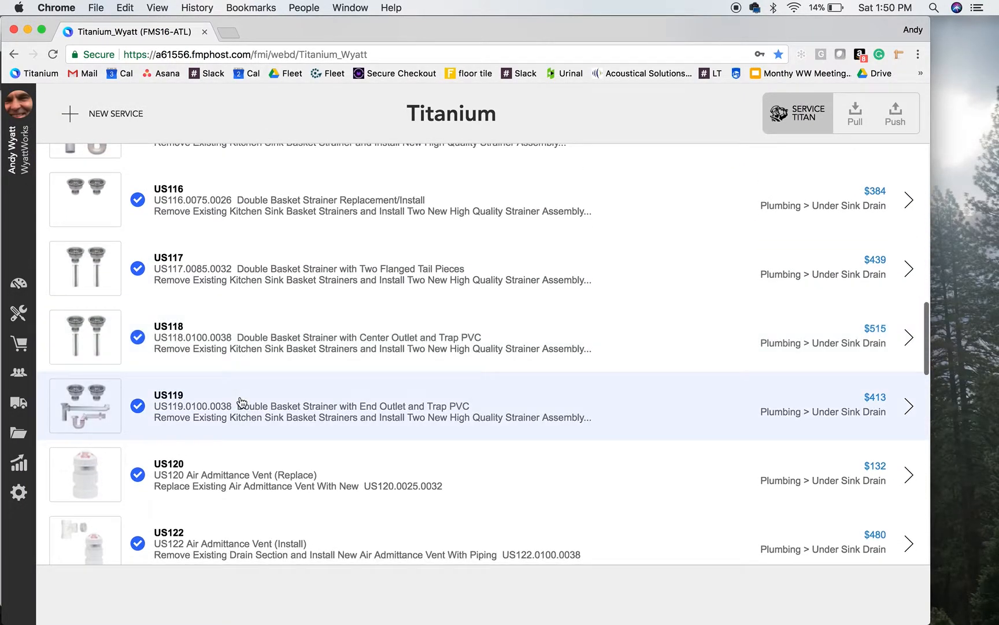
click(249, 423)
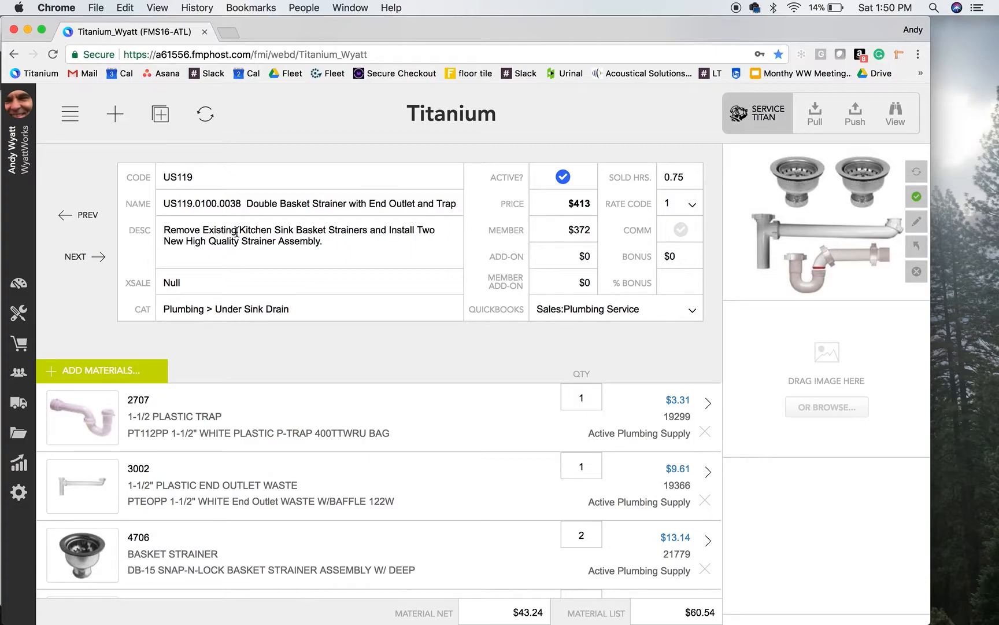
Examine the sold hours of service US119 and the materials and quantities attached to it
click(683, 175)
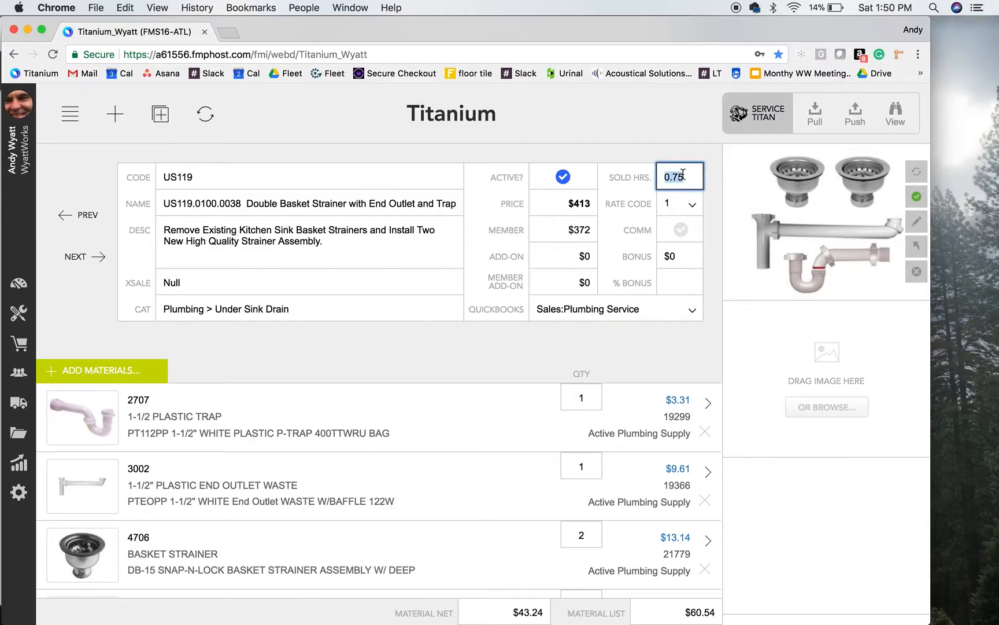
click(521, 333)
scroll(445, 483, down, 1)
scroll(444, 483, down, 1)
scroll(444, 482, up, 2)
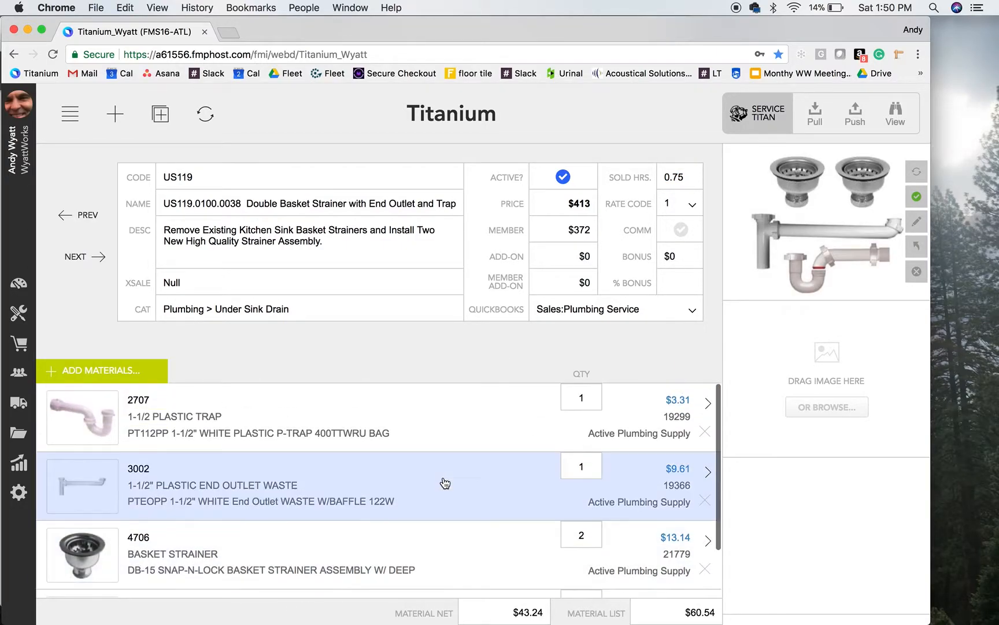
scroll(425, 541, down, 1)
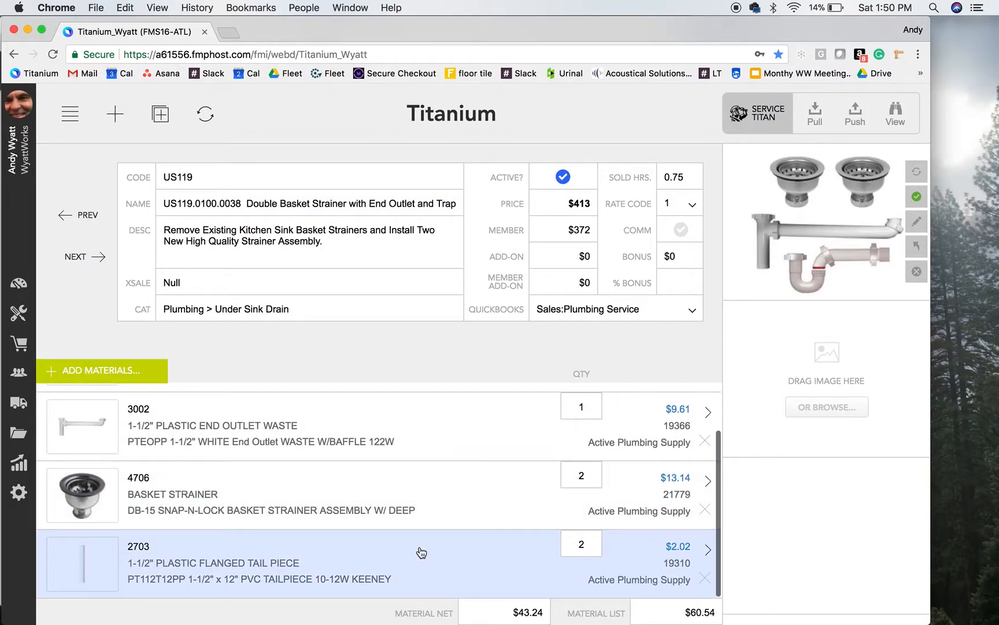
scroll(428, 477, up, 1)
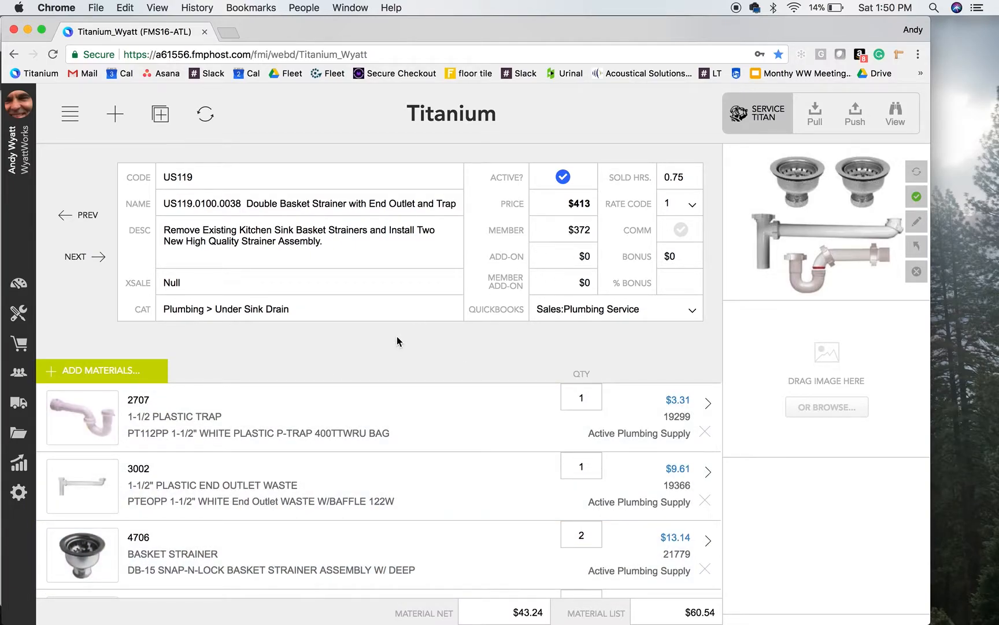
scroll(375, 549, down, 1)
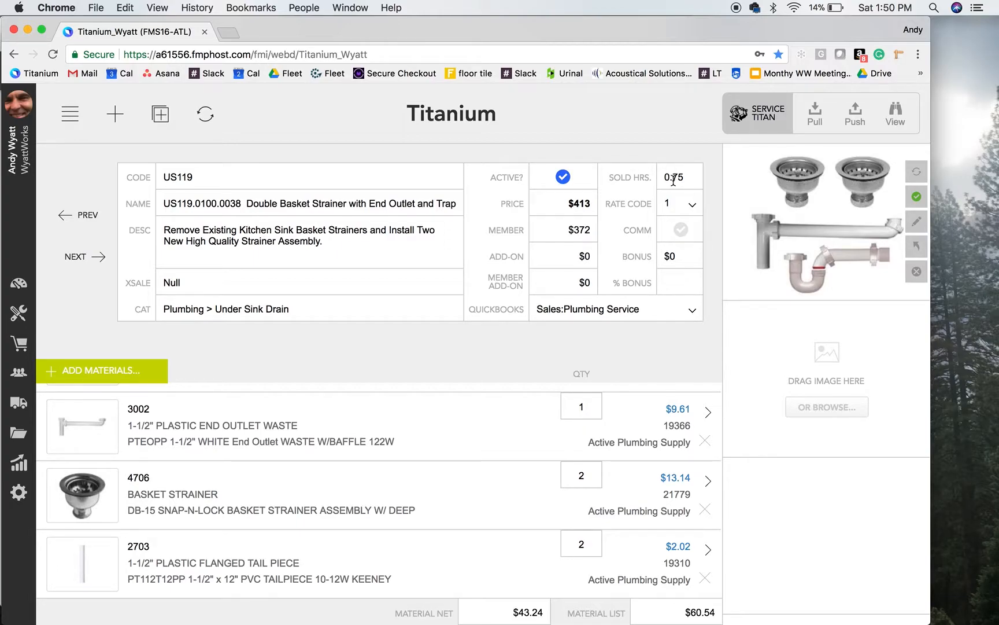
Check the sold hour rates and parts markup in the settings, and the rate code options of service US119
click(19, 493)
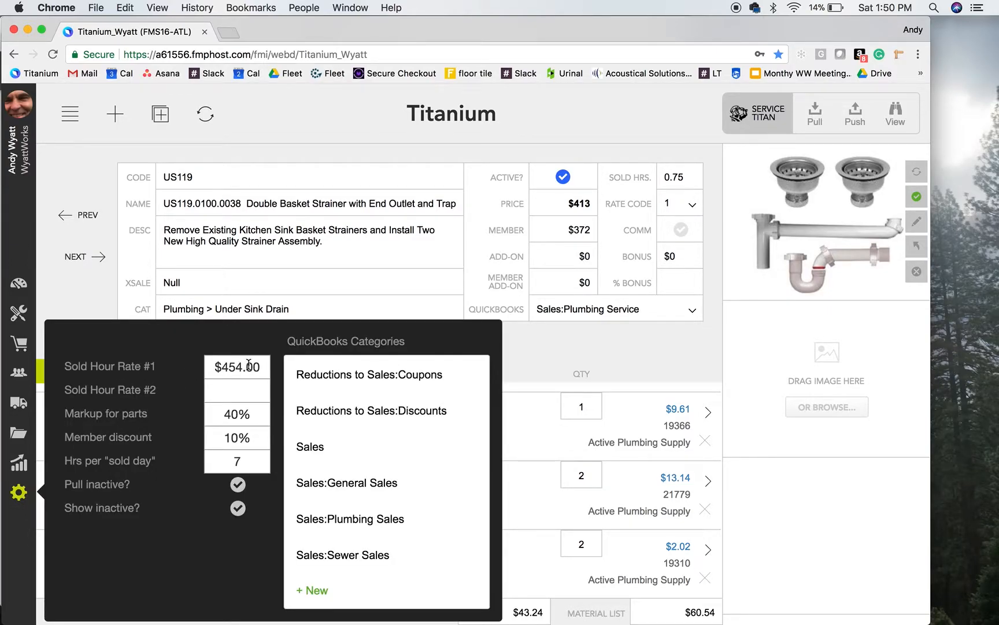
click(692, 203)
click(692, 205)
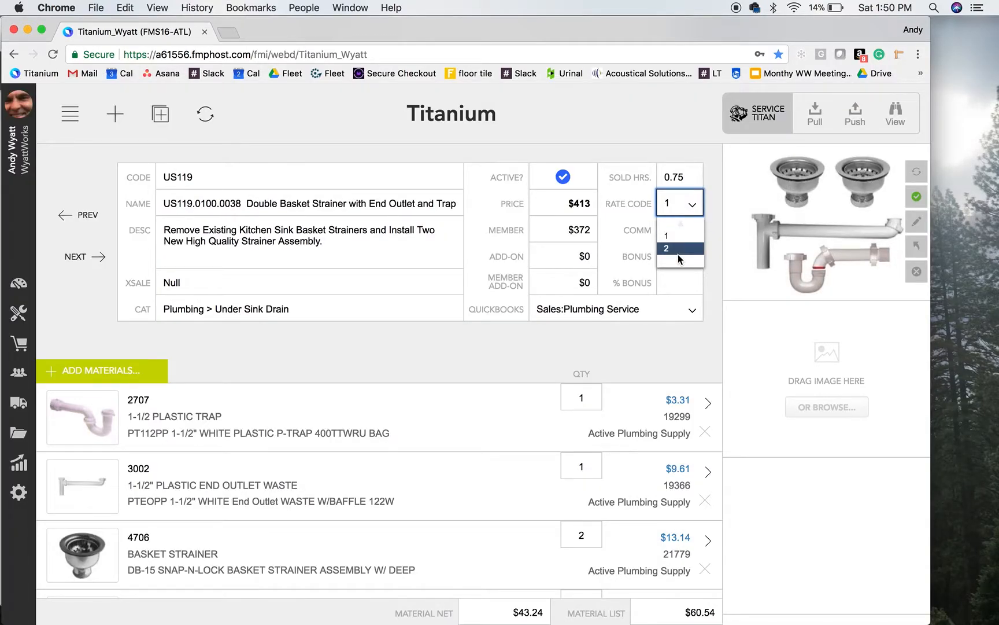
click(630, 364)
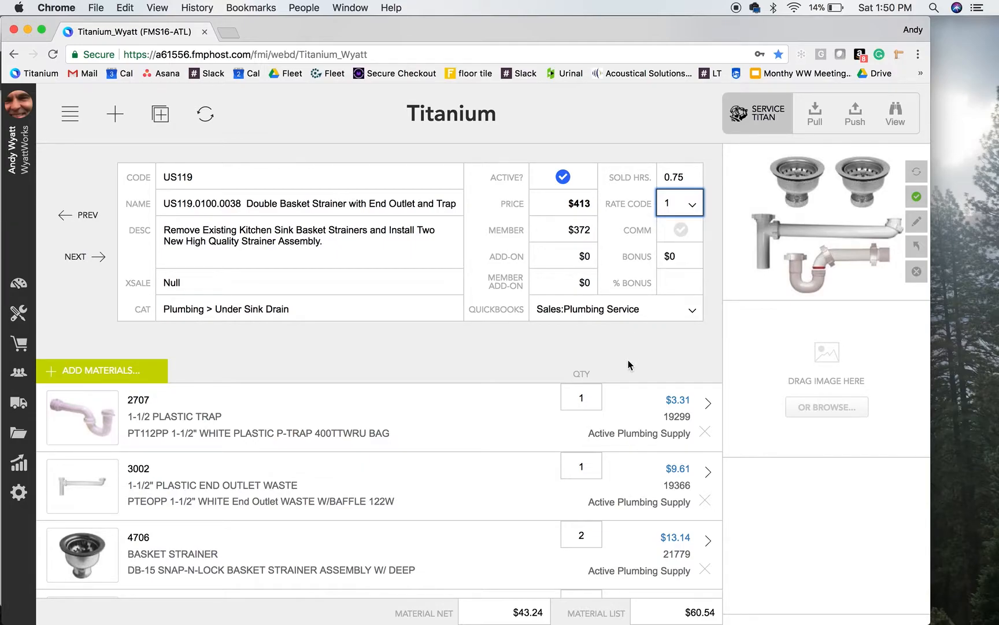
click(18, 491)
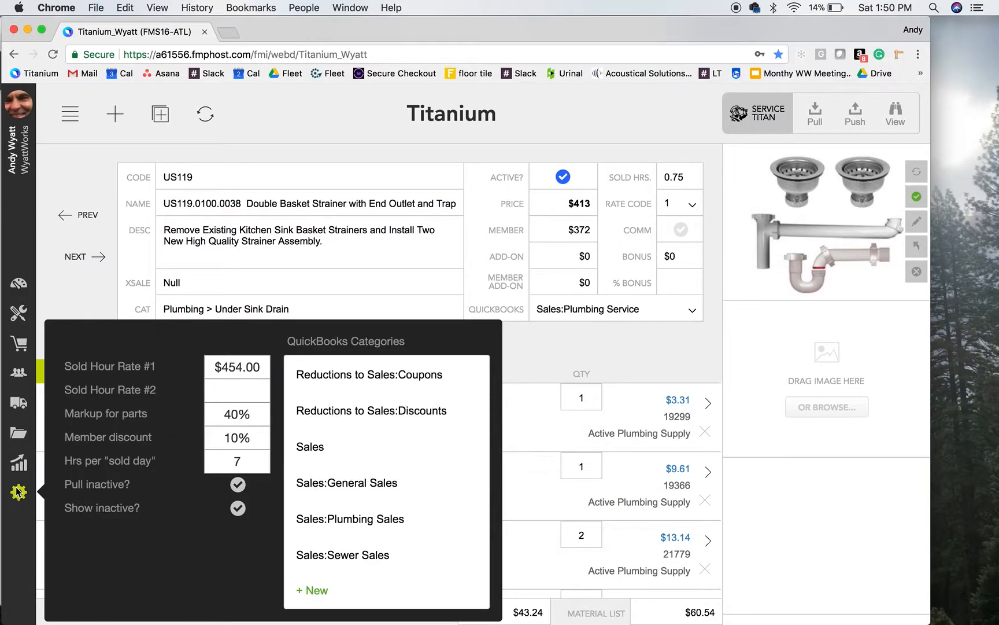
click(79, 303)
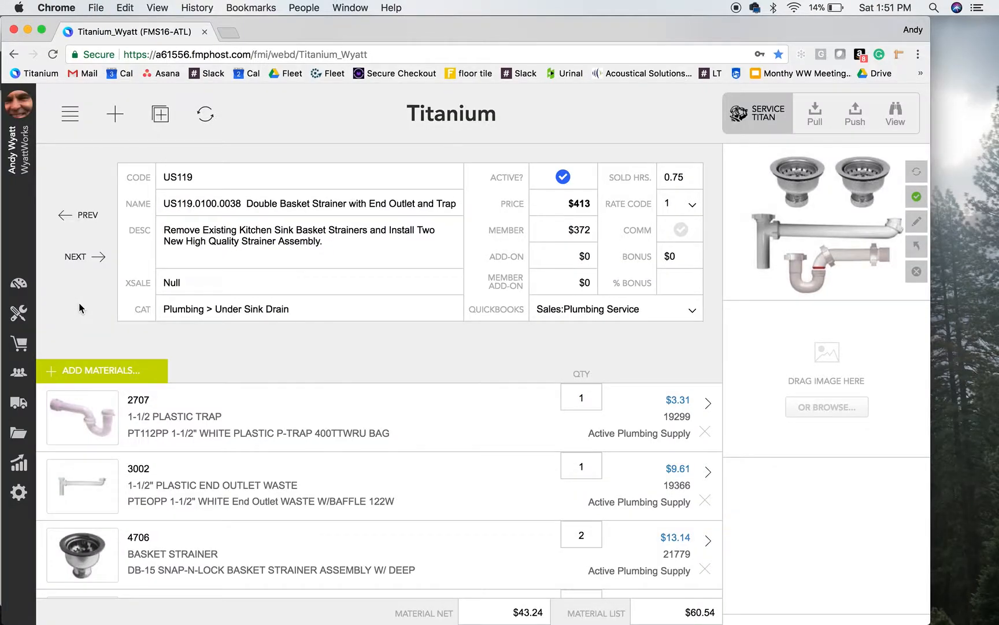
Review the materials of service US119 and open the record of the basket strainer, code 4706
scroll(203, 480, down, 2)
scroll(202, 480, up, 2)
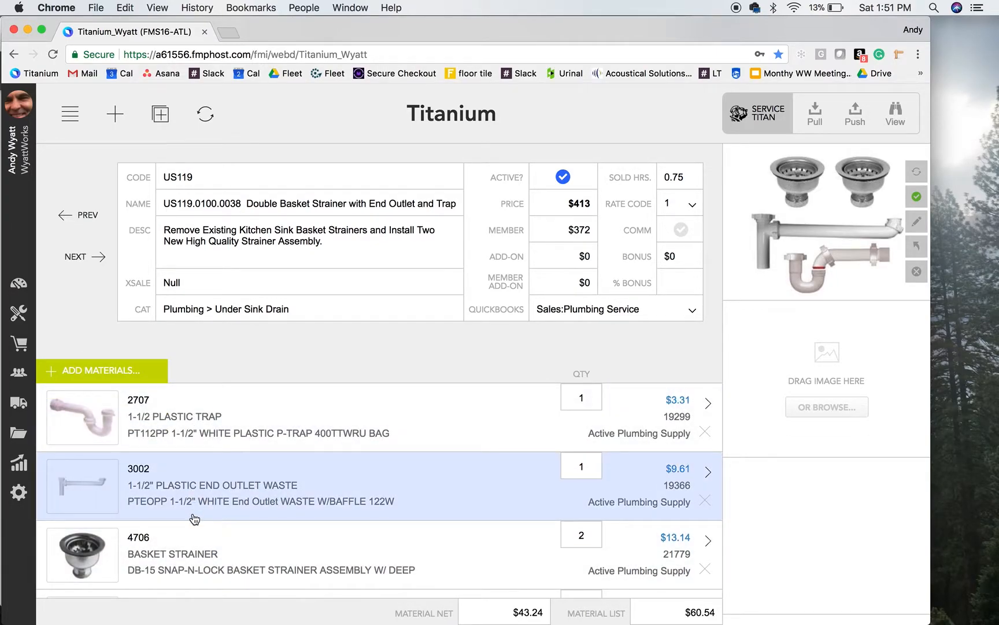
scroll(195, 519, down, 2)
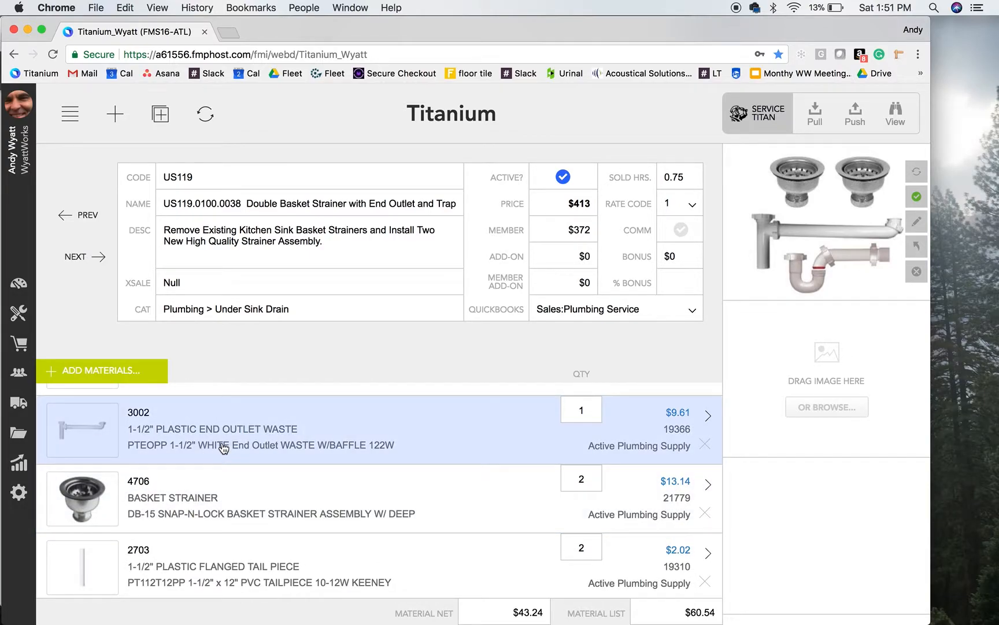
scroll(208, 496, up, 2)
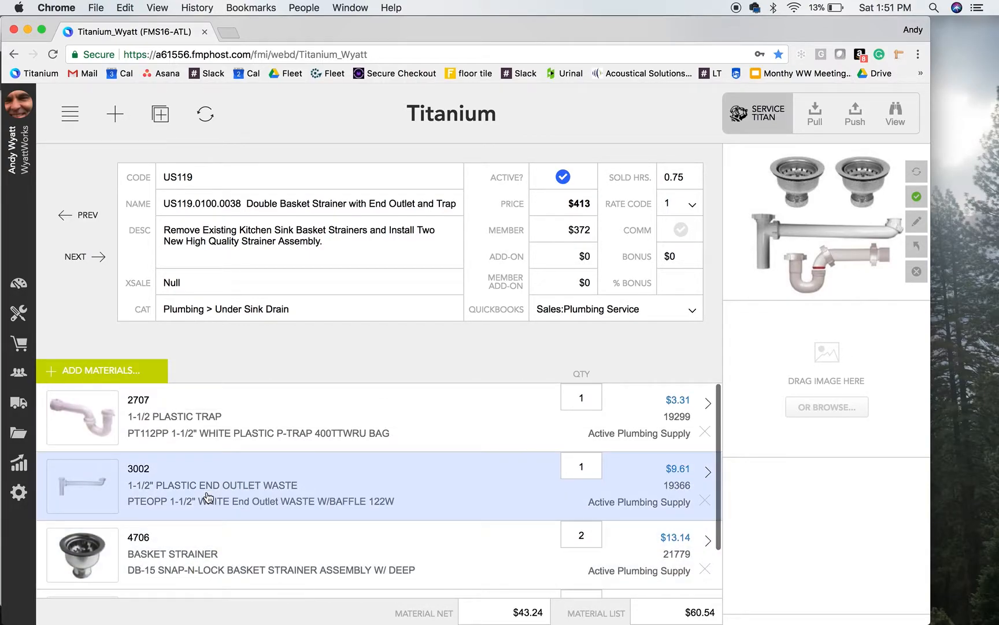
click(223, 551)
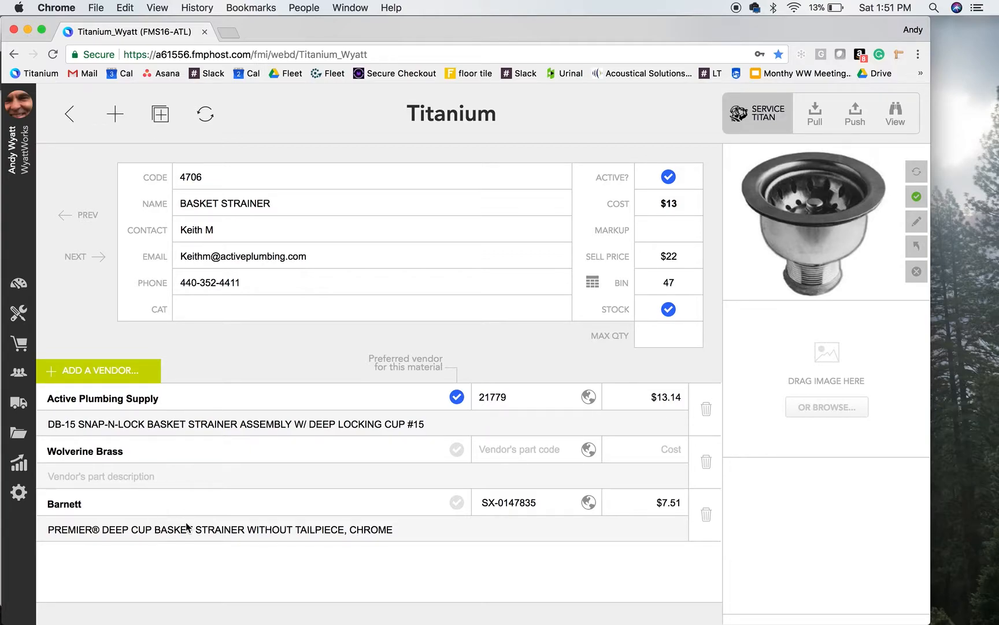
Open Barnett's web page for part SX-0147835 and save the basket strainer's product image to the desktop
click(588, 503)
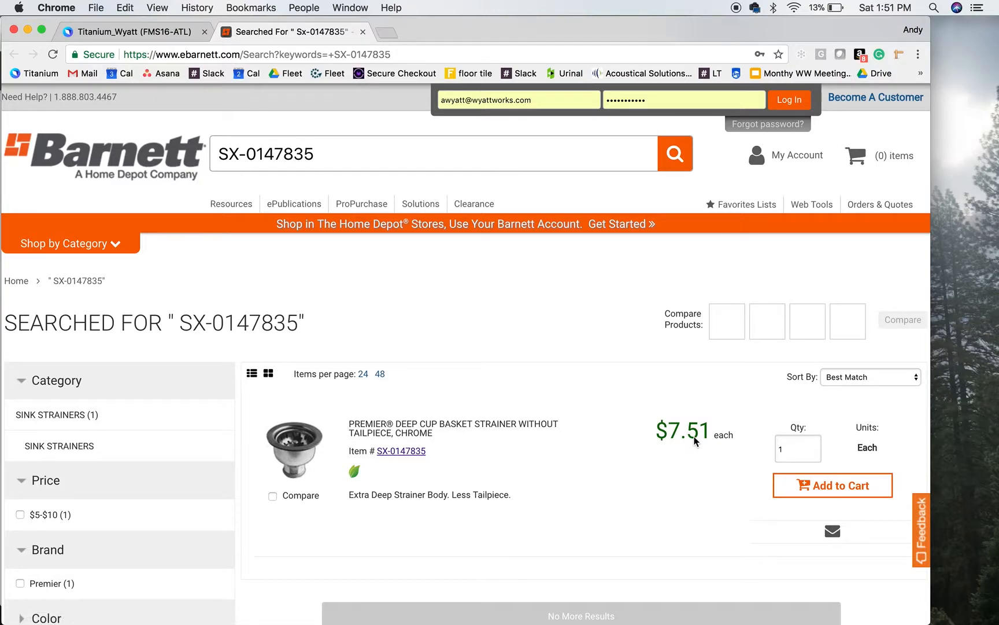
click(410, 429)
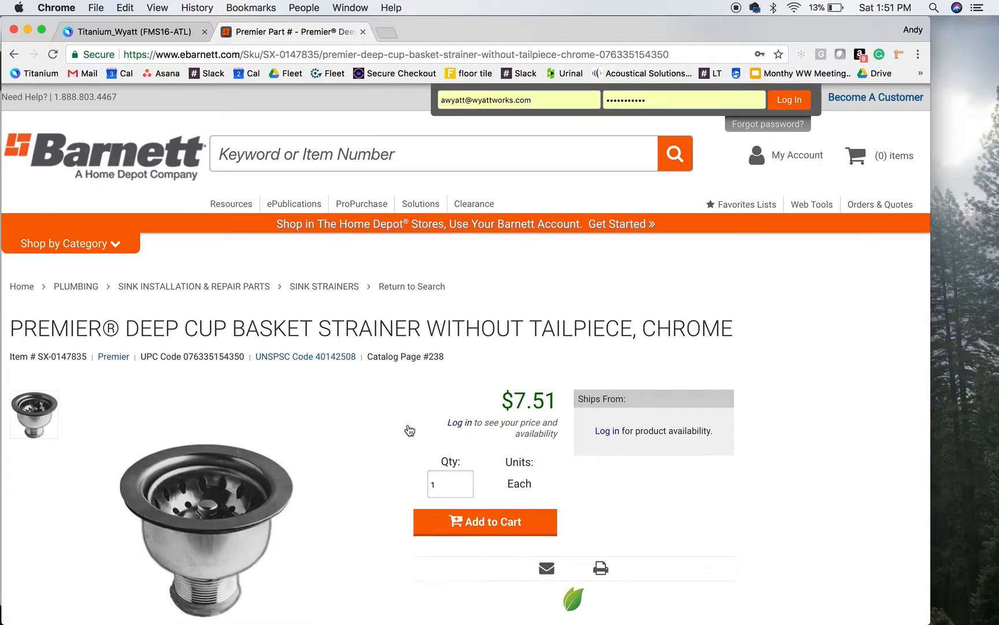
drag(226, 501, 994, 362)
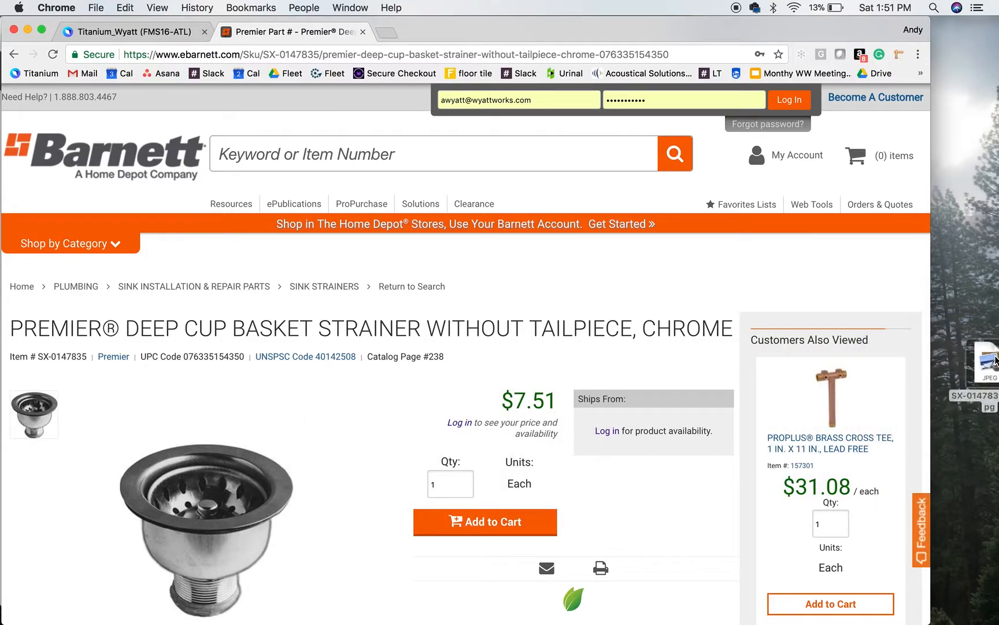
Back in Titanium, replace the basket strainer's image with the JPEG saved on the desktop and push material 4706 to ServiceTitan
click(131, 36)
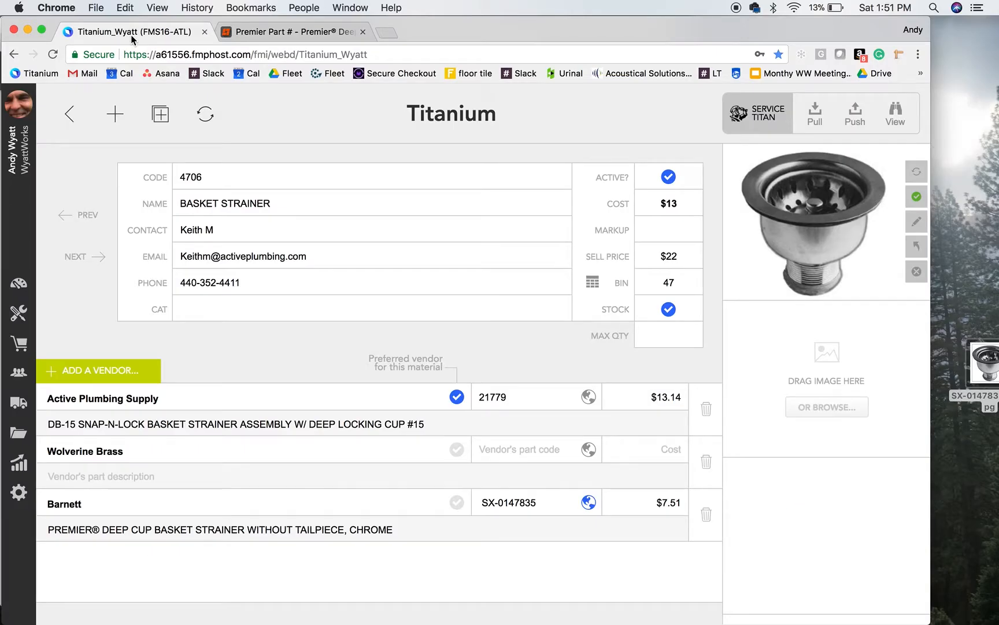
click(916, 273)
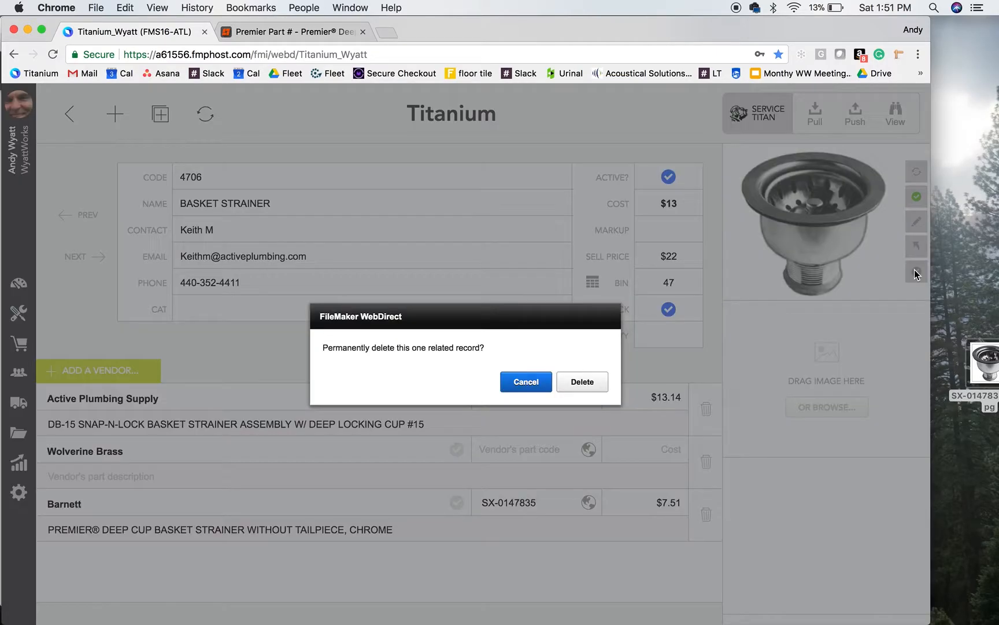
click(584, 382)
drag(984, 370, 755, 196)
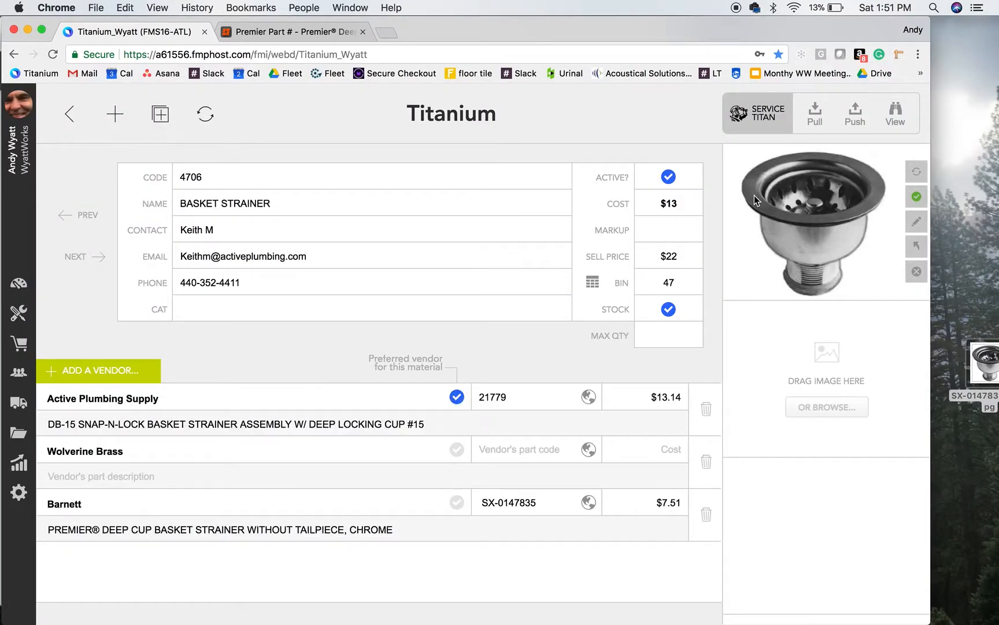
click(855, 126)
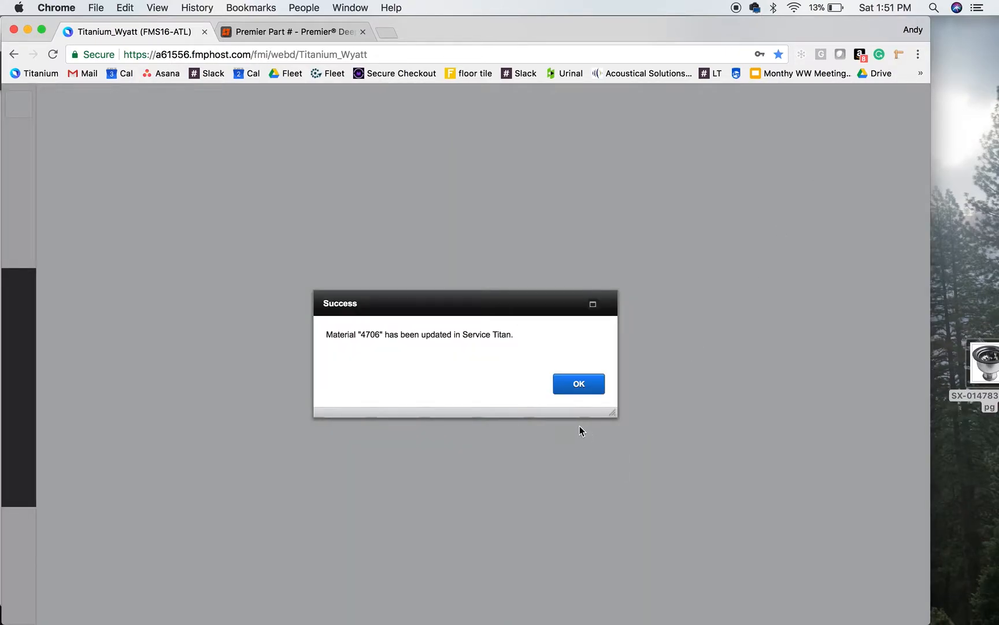
click(581, 384)
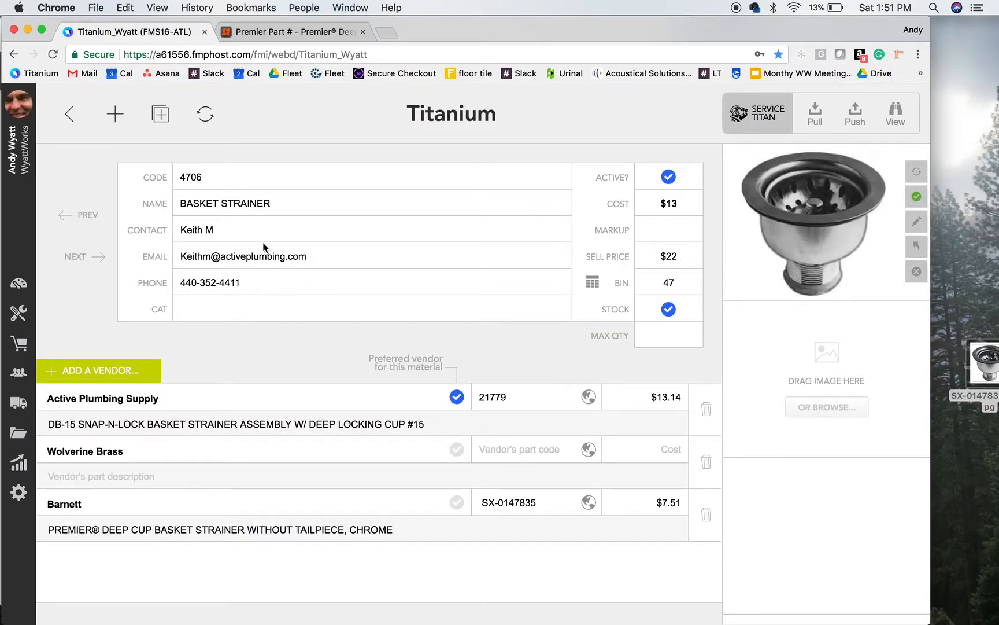
Return to service US119, set its sold hours to .25 and push the service to ServiceTitan
click(69, 116)
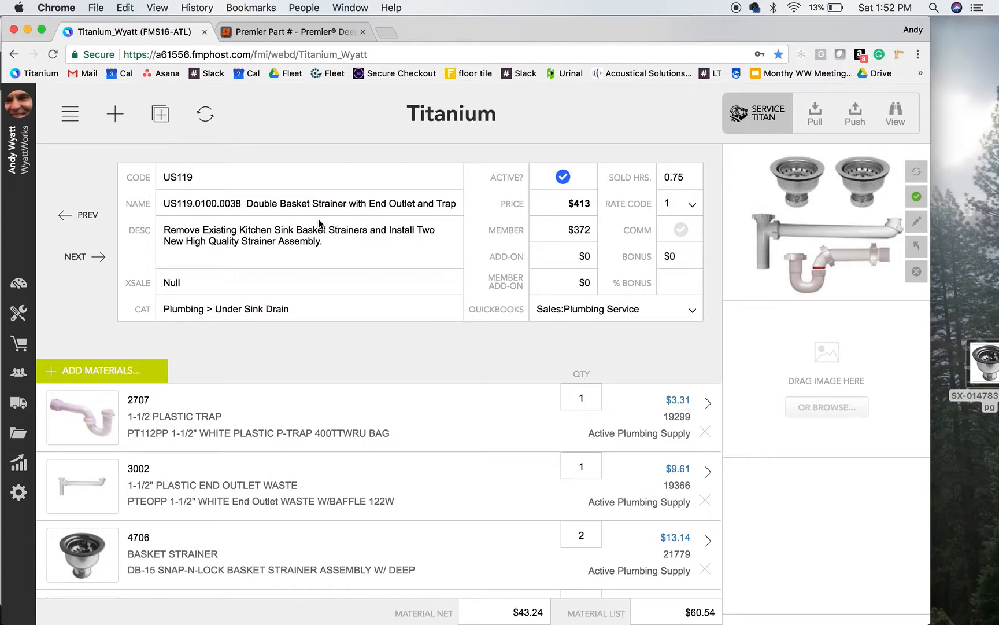
click(675, 176)
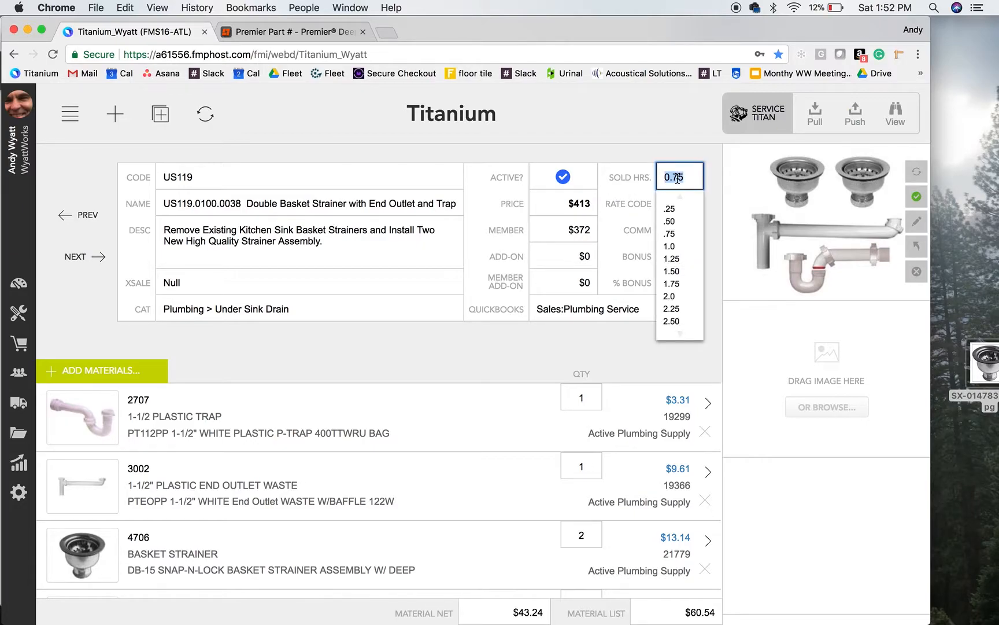
click(676, 209)
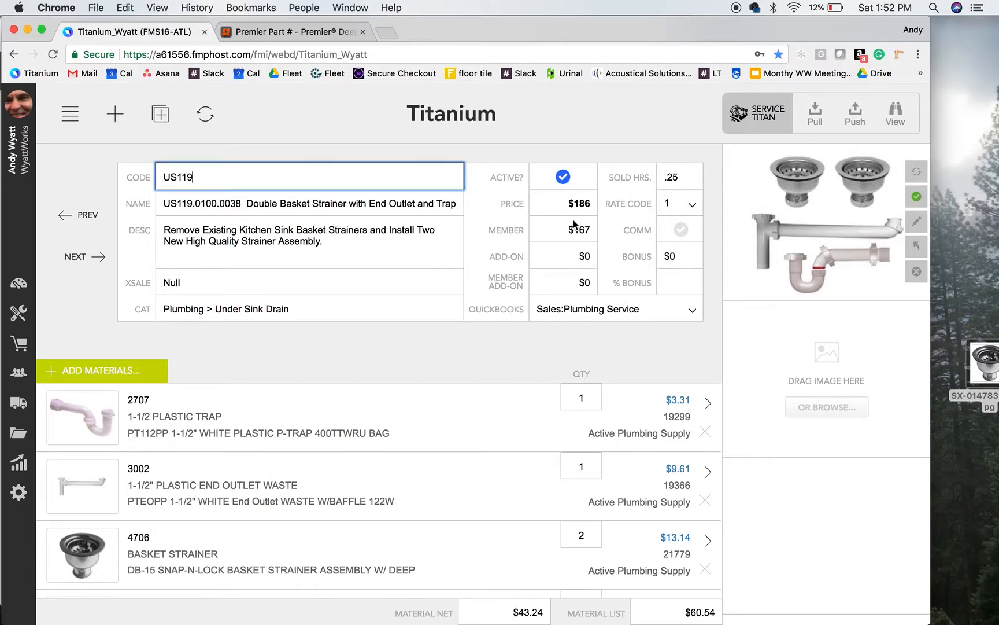
click(542, 362)
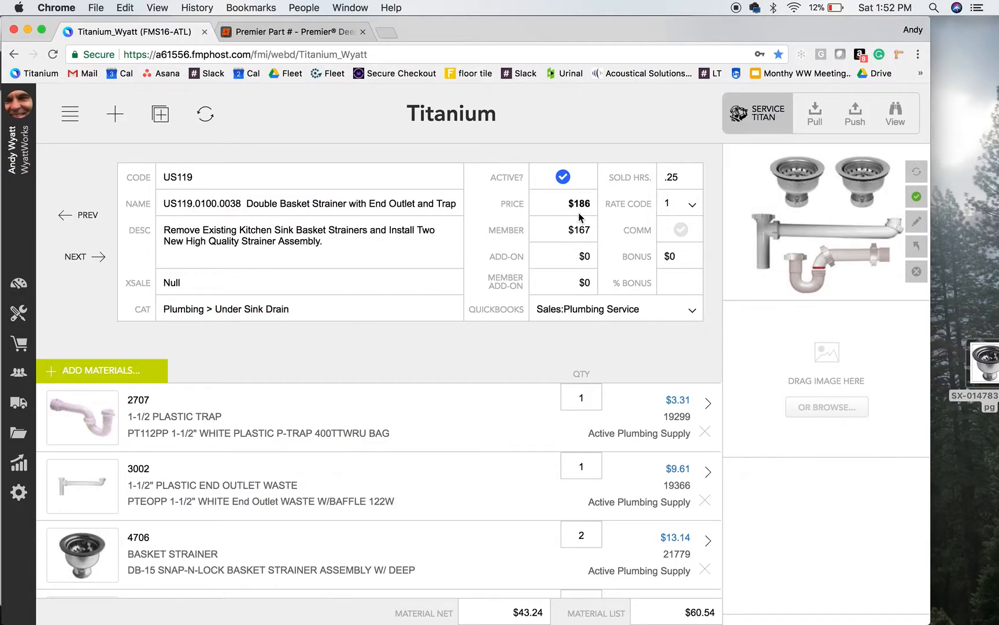
scroll(522, 579, up, 2)
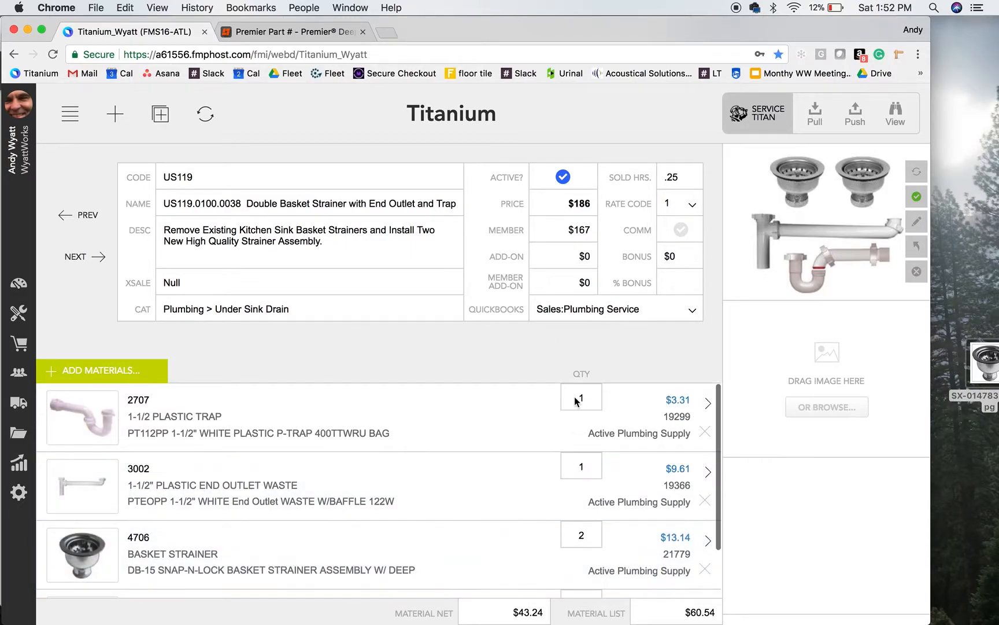
click(859, 120)
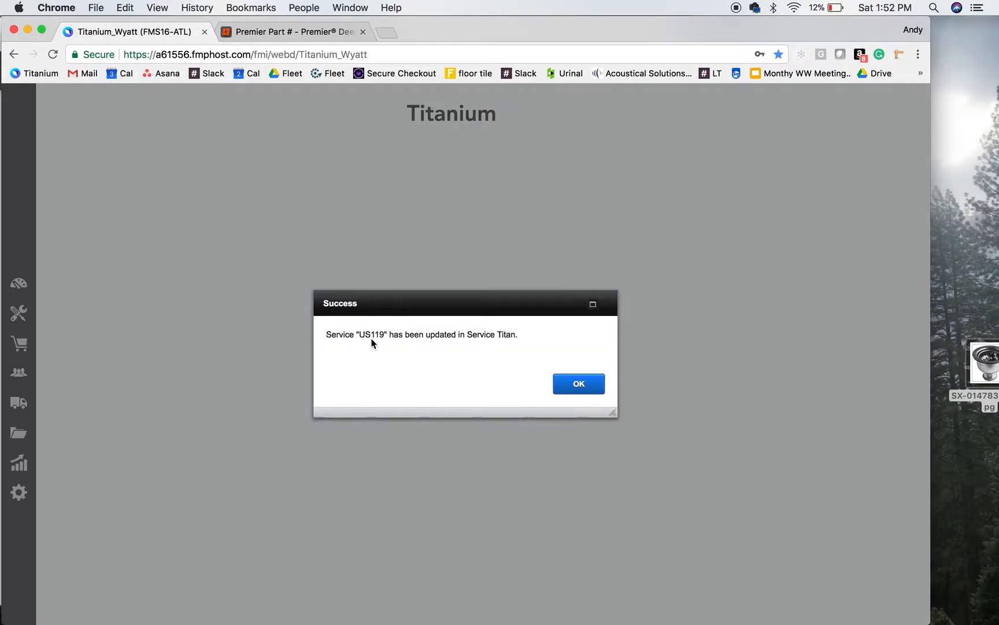
click(579, 384)
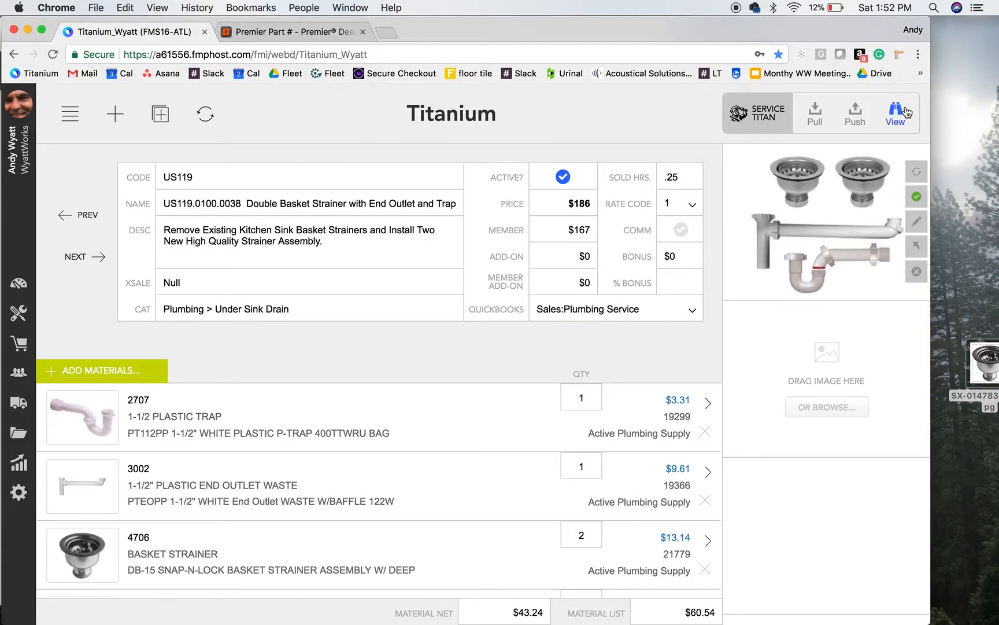
View service US119 in ServiceTitan and check its description, prices, image and material costs
click(896, 115)
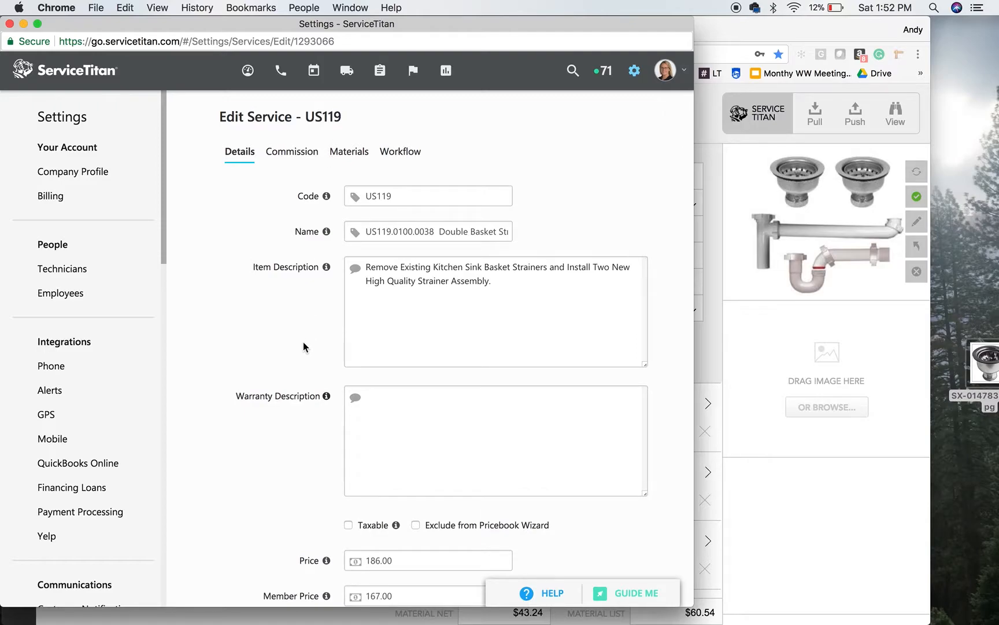
scroll(303, 344, down, 5)
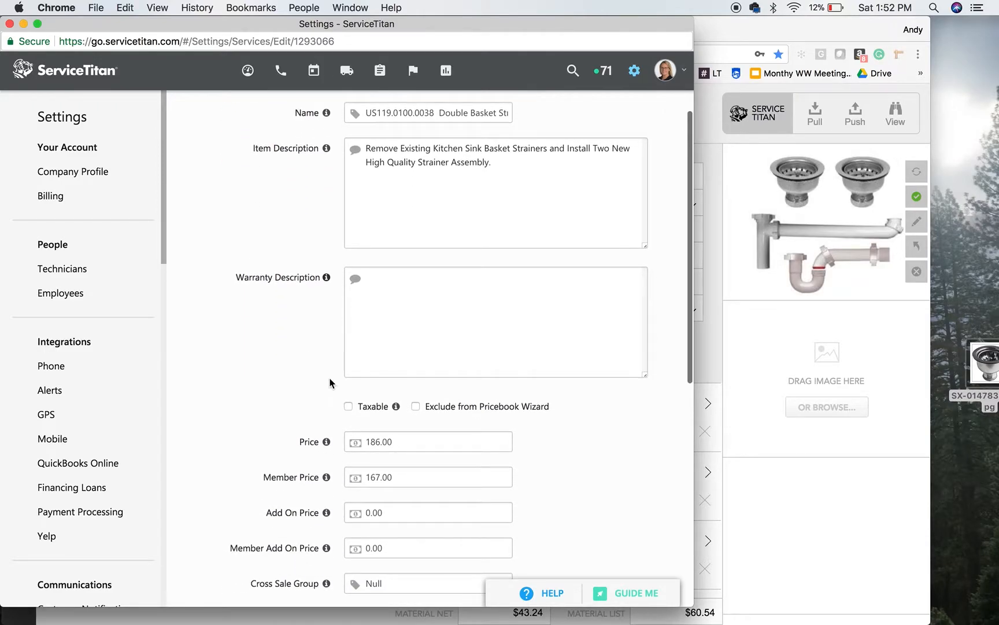
scroll(374, 437, down, 12)
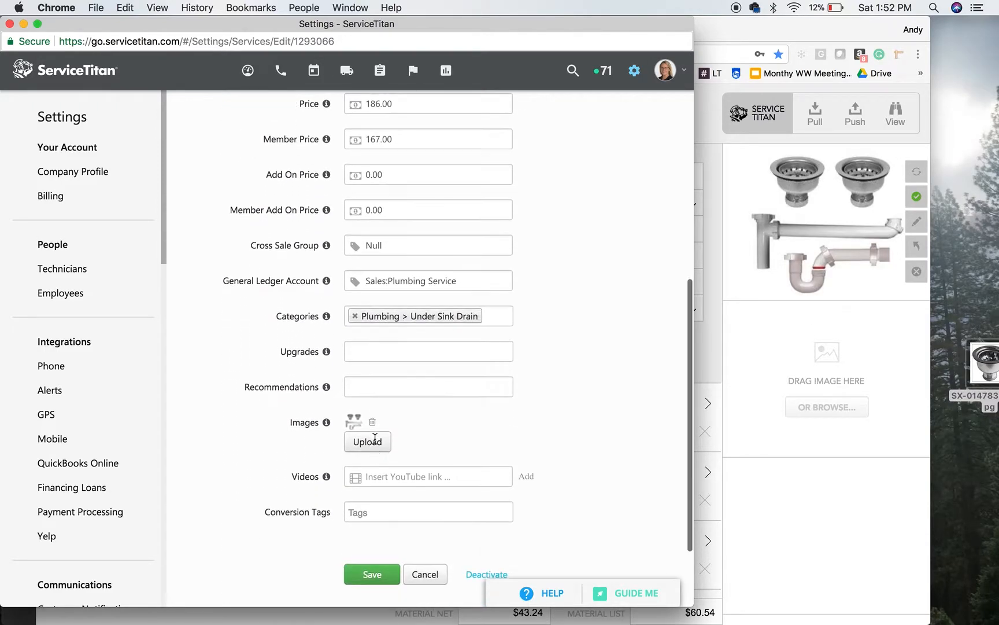
scroll(494, 435, up, 15)
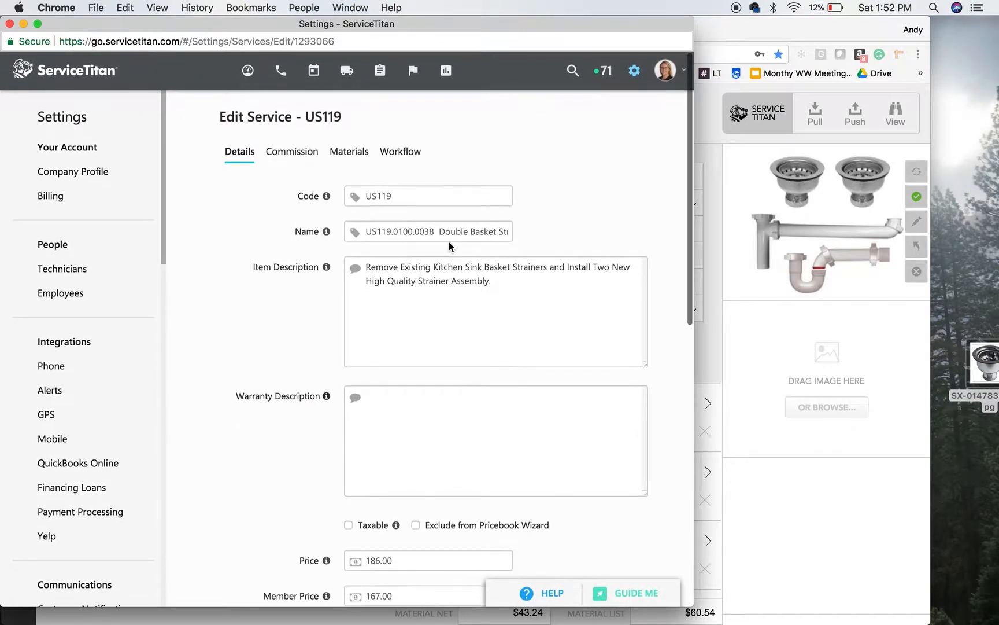
click(360, 159)
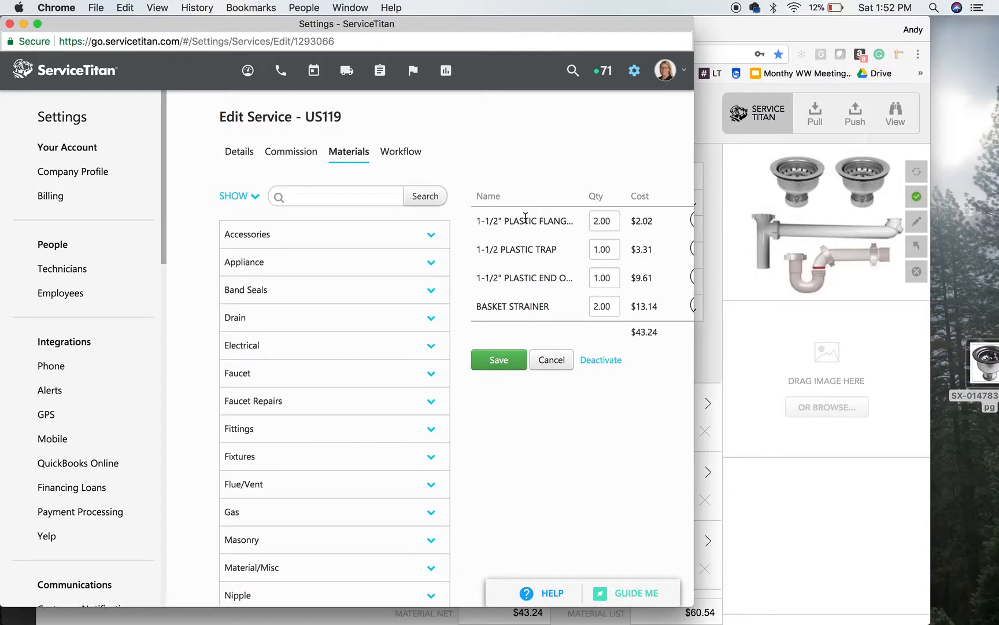
drag(699, 299, 801, 305)
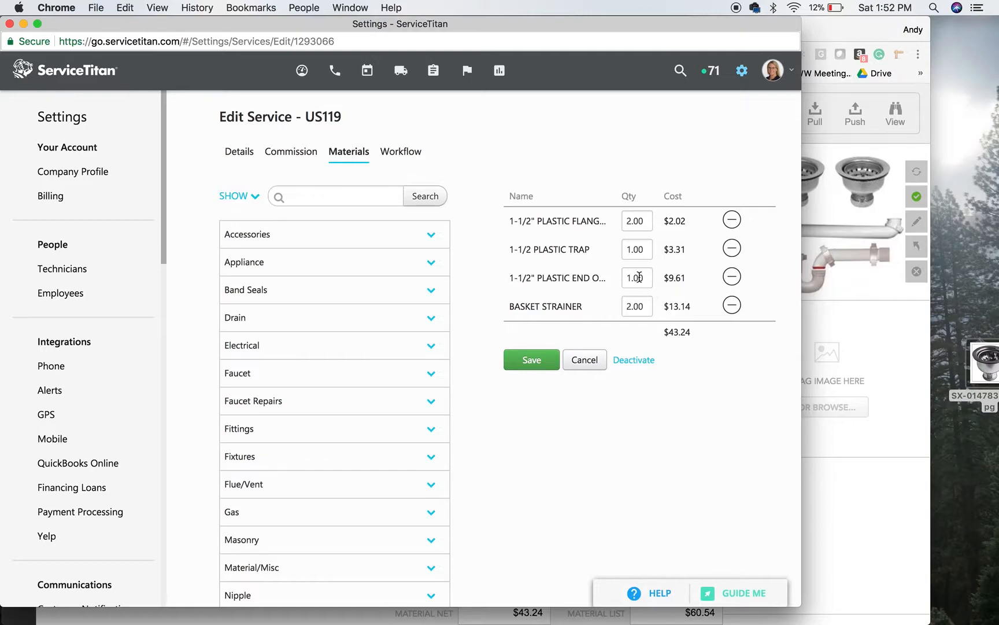
Switch back to Titanium, make Barnett the preferred vendor of basket strainer 4706 and push the material to ServiceTitan
click(898, 454)
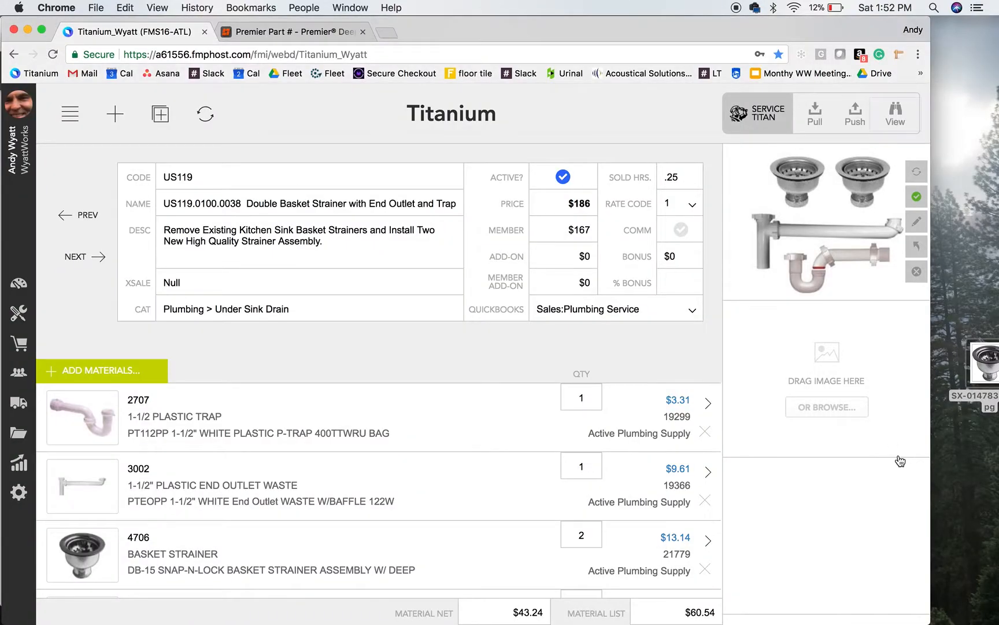
click(483, 585)
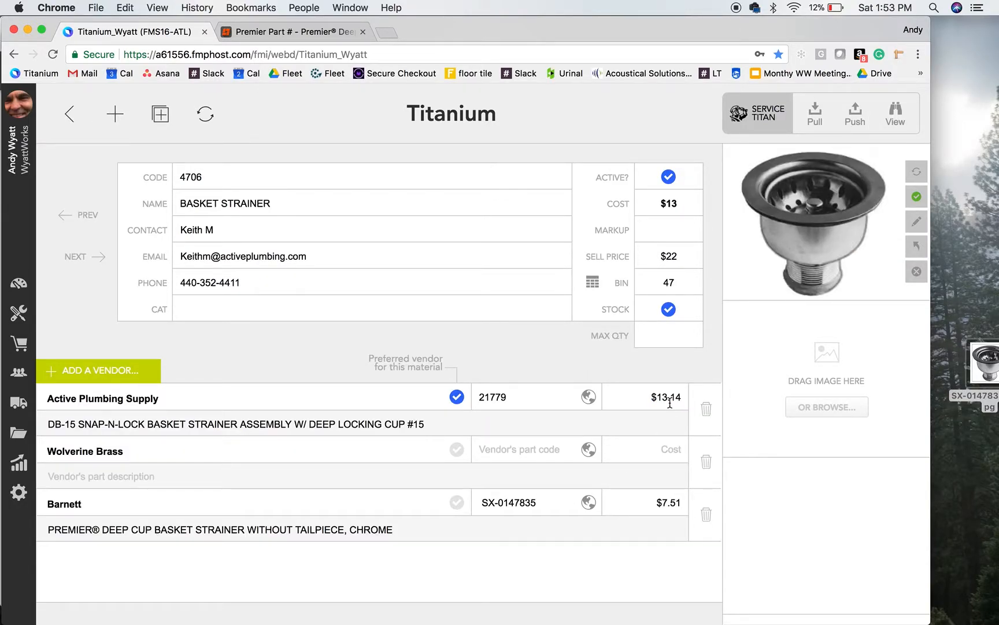
click(457, 502)
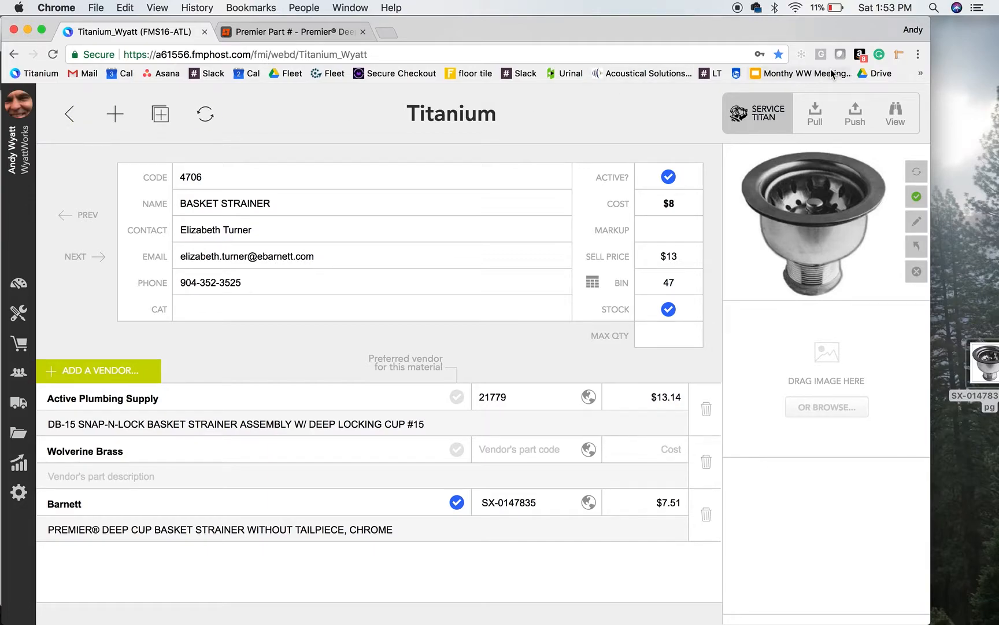
click(850, 123)
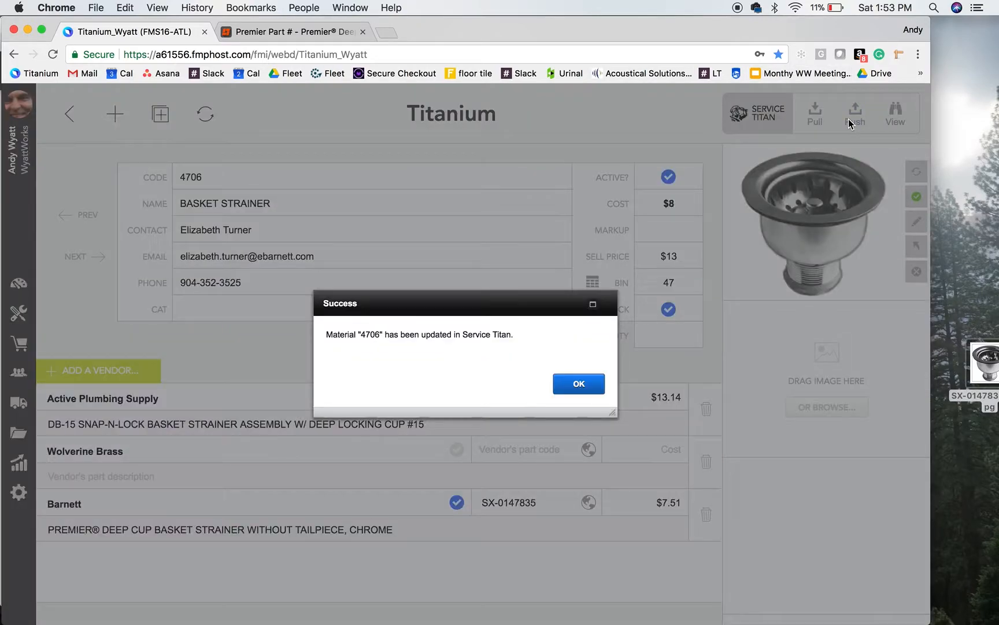
click(590, 379)
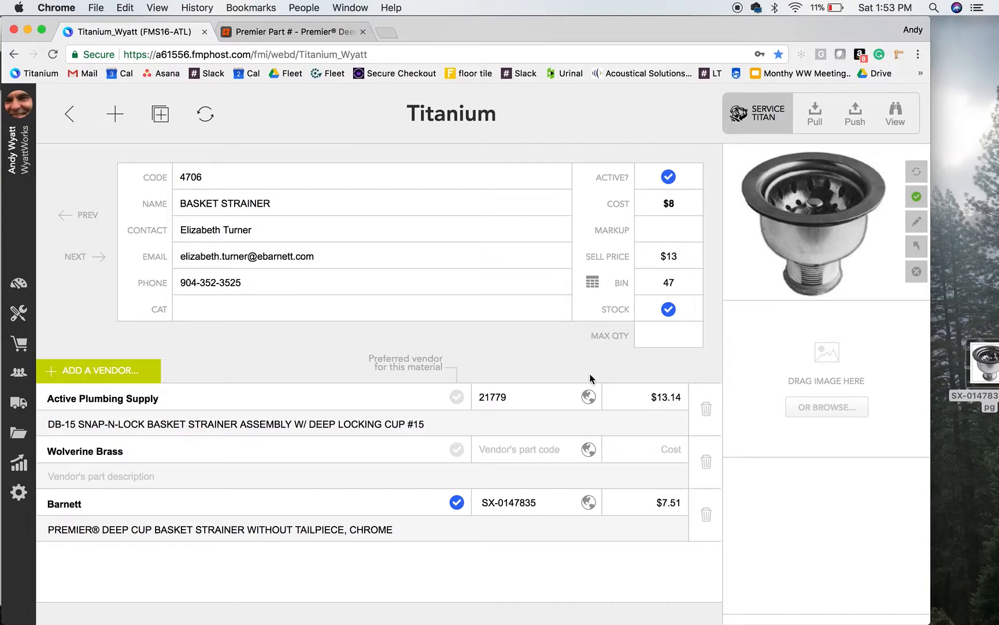
Return to service US119 and push its repriced record to ServiceTitan
click(72, 115)
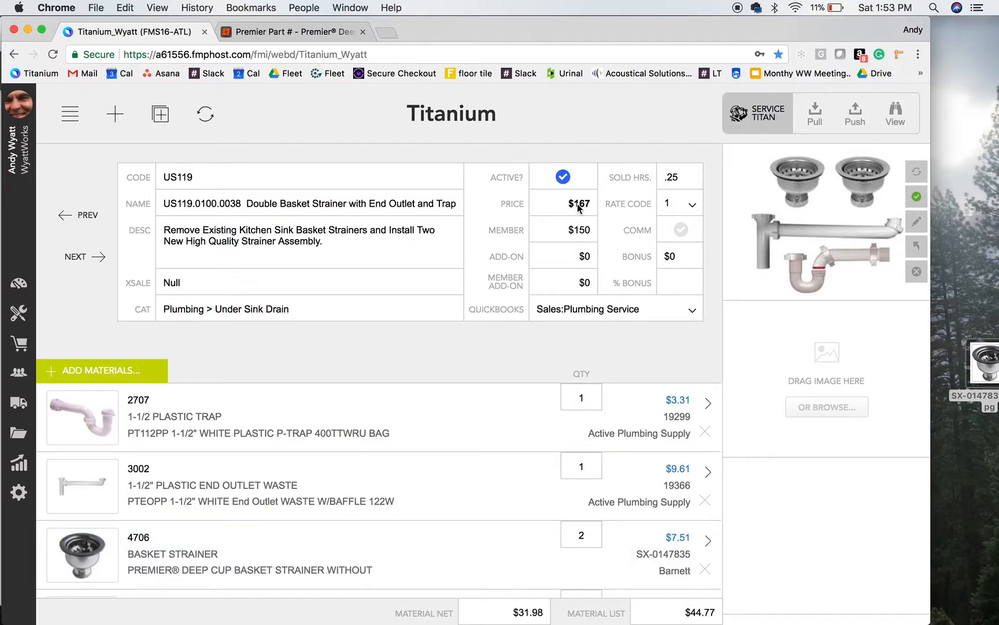
click(855, 123)
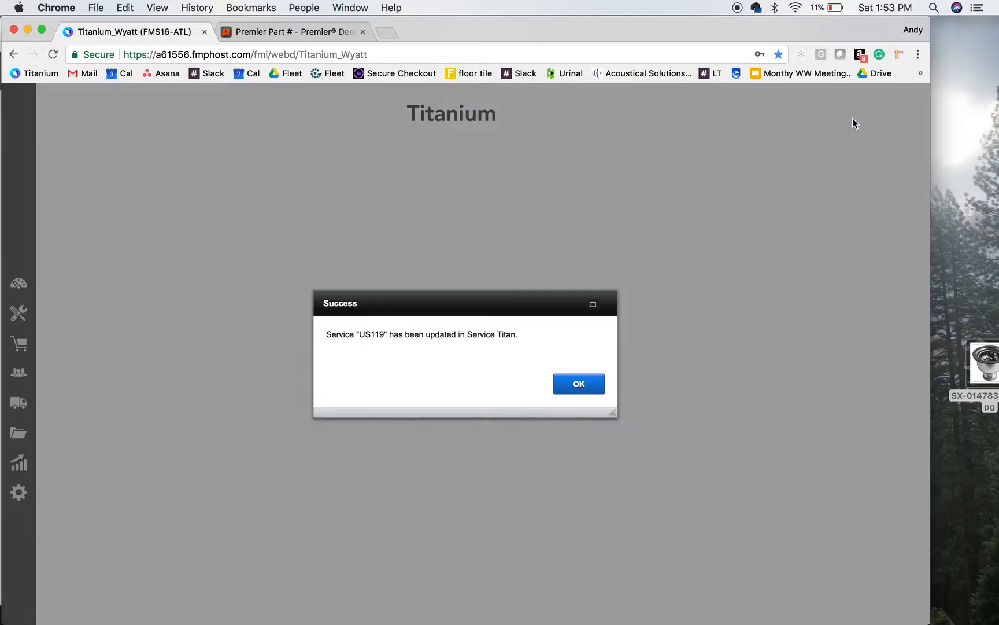
click(592, 384)
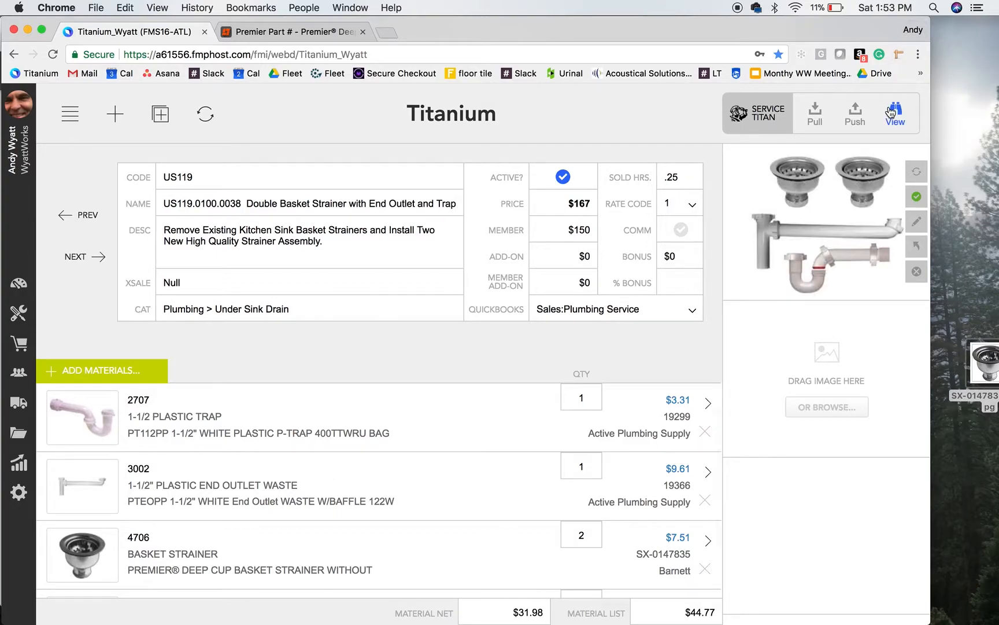
View service US119 in ServiceTitan again and check its prices and the basket strainer's cost among the materials
click(894, 112)
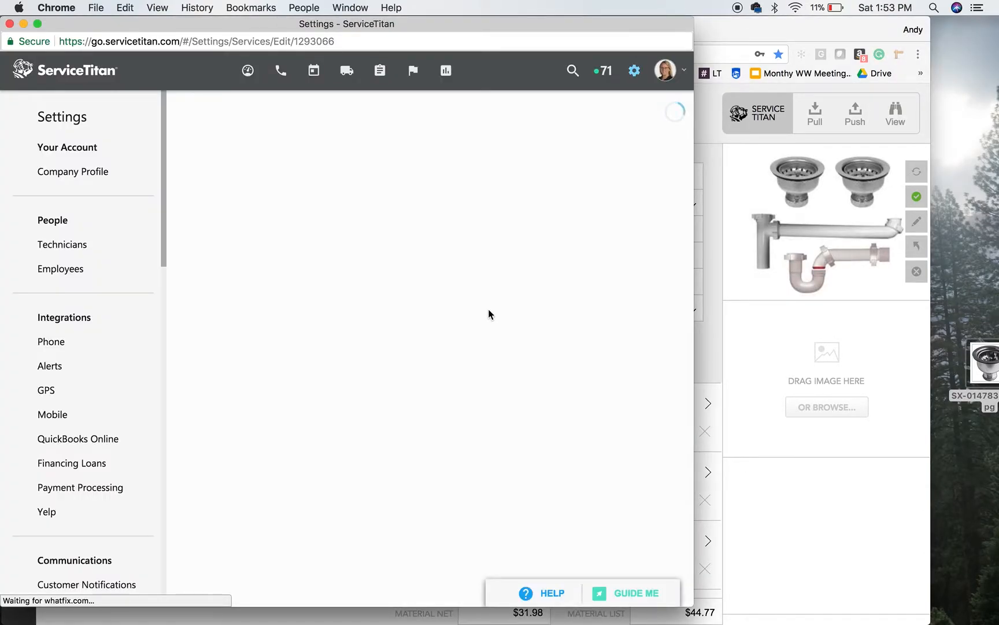
scroll(488, 309, down, 5)
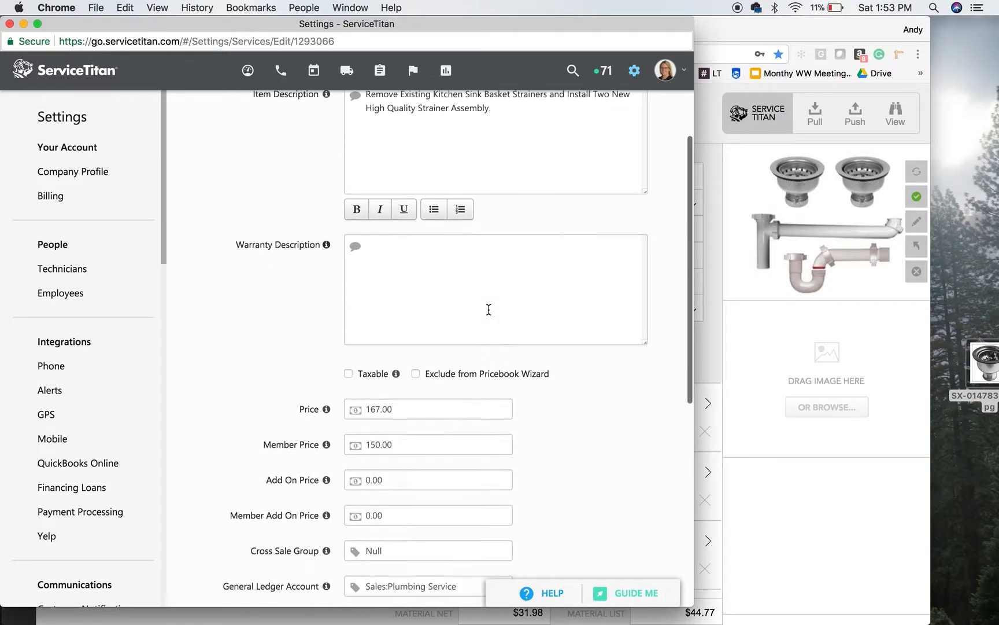
scroll(386, 423, up, 5)
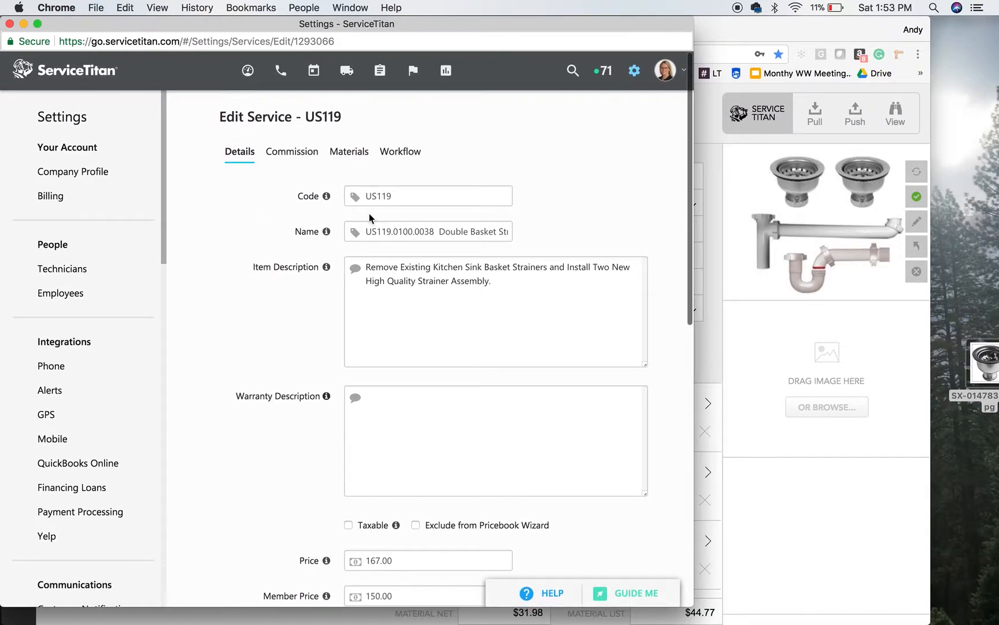
click(347, 152)
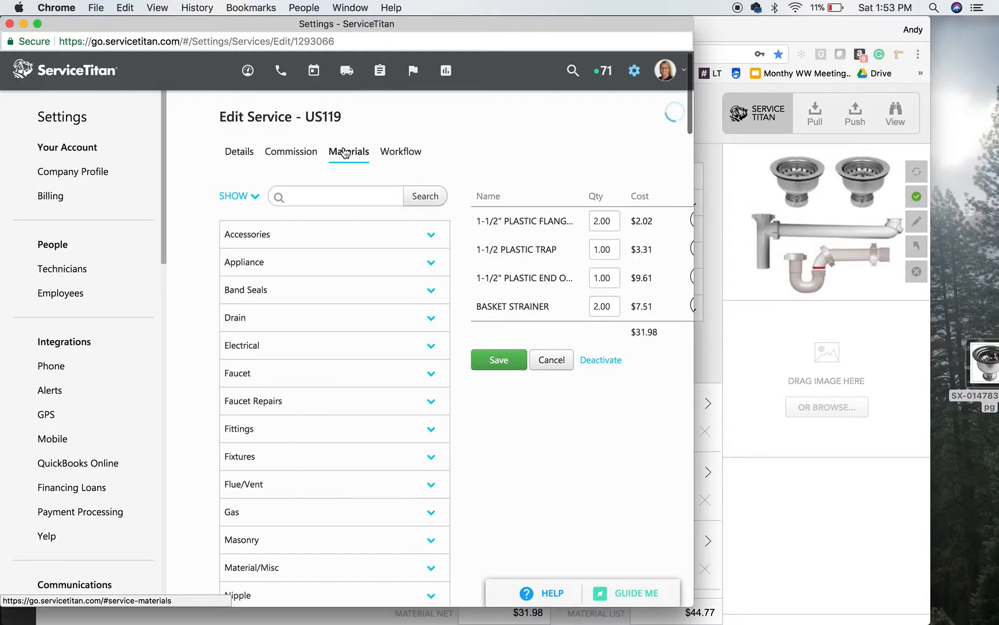
drag(694, 409, 850, 425)
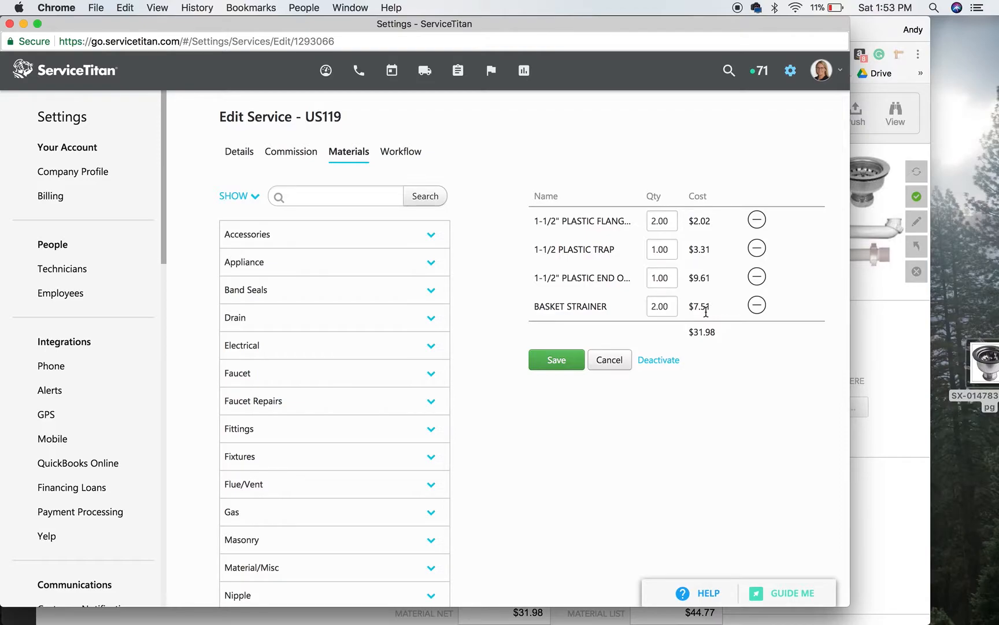
Back in Titanium, make Active Plumbing Supply the preferred vendor of basket strainer 4706 and push the material to ServiceTitan
click(875, 324)
click(456, 576)
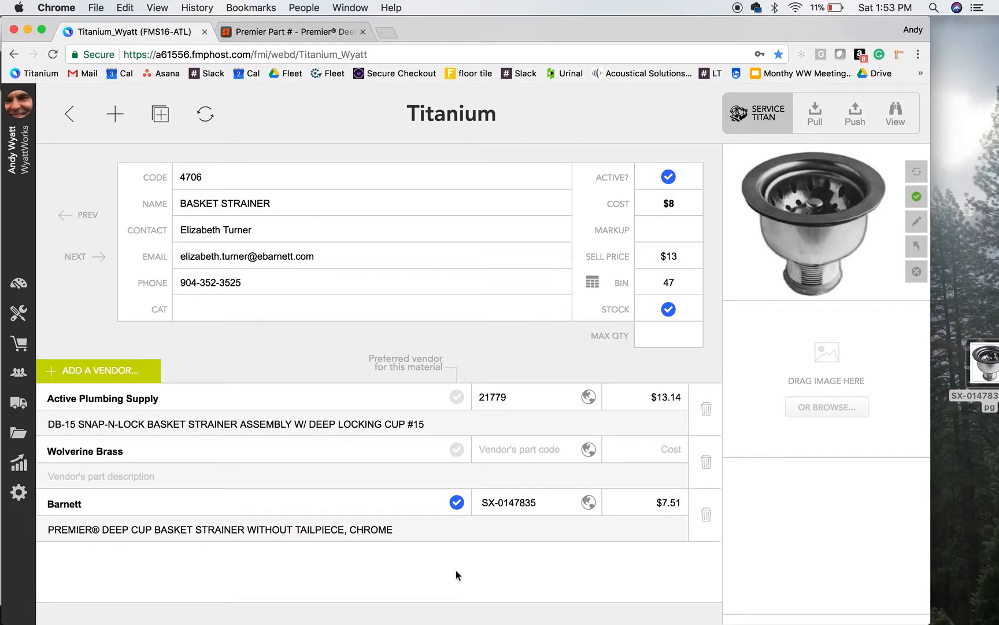
click(457, 398)
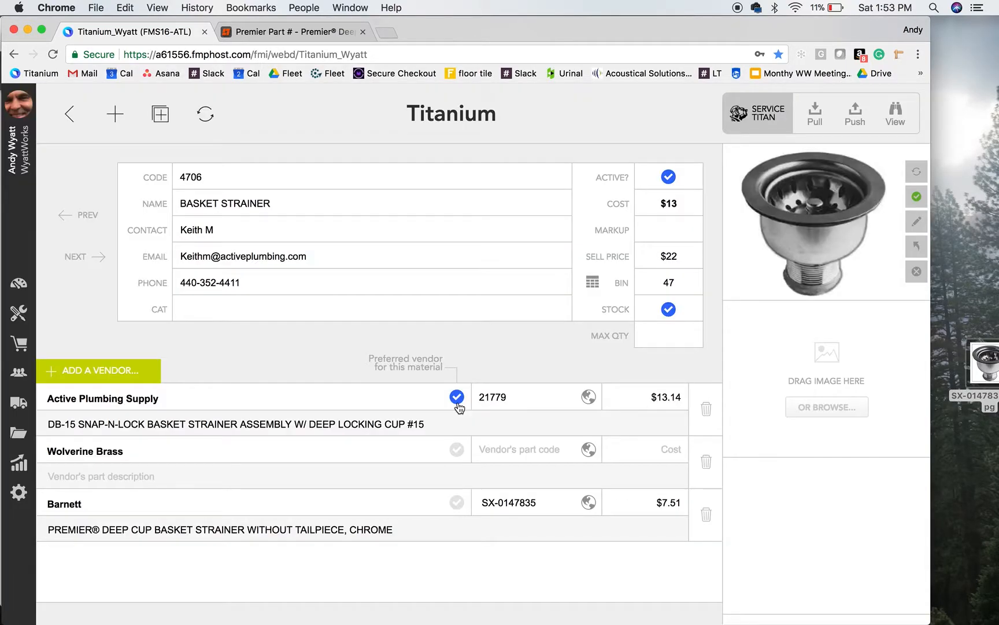
click(854, 110)
click(578, 383)
click(856, 115)
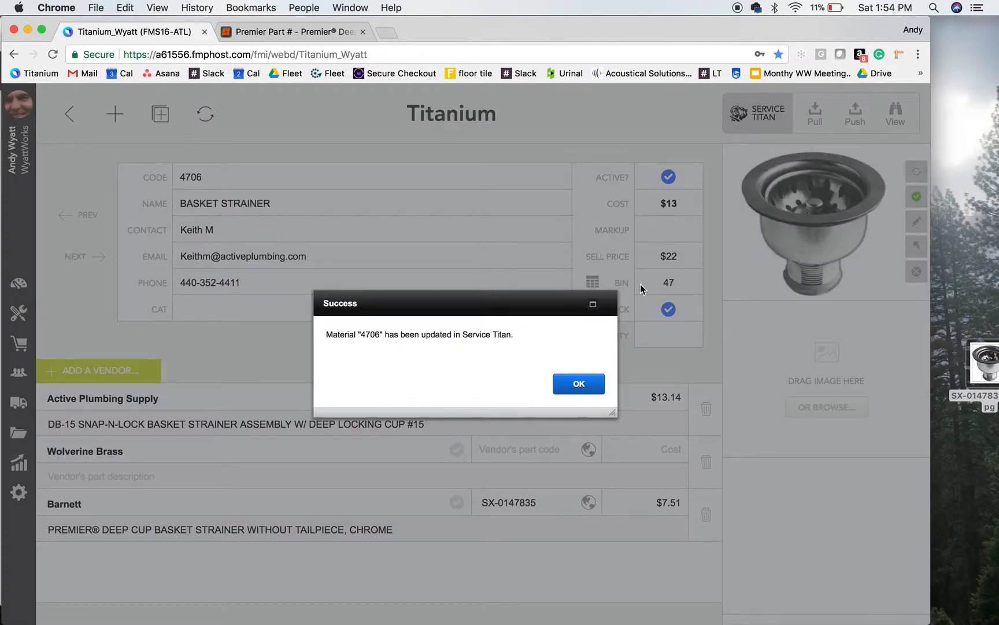
click(582, 384)
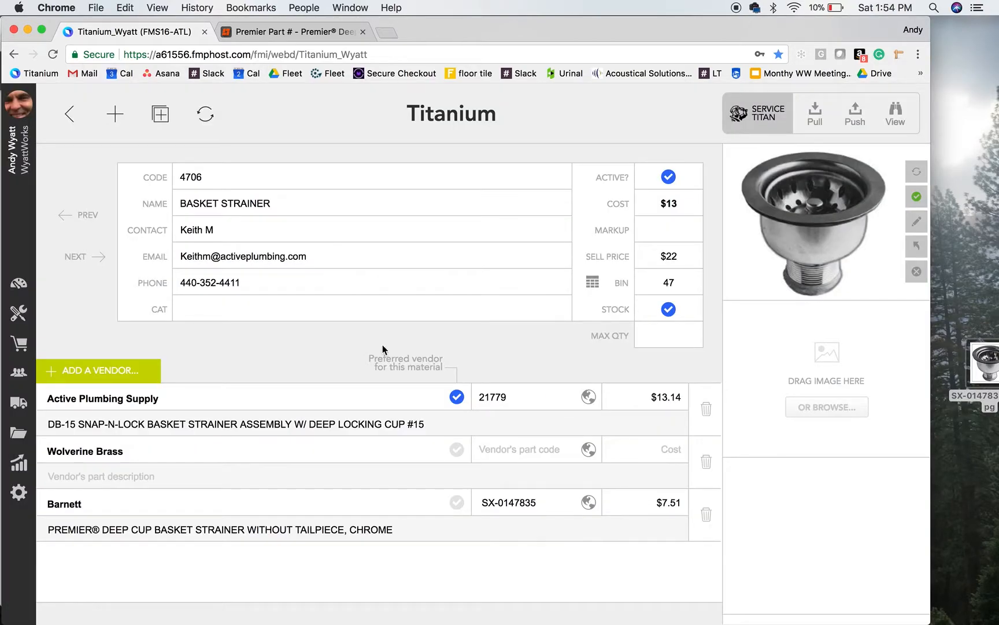
Return to service US119 and push the service with its updated strainer cost to ServiceTitan
click(67, 114)
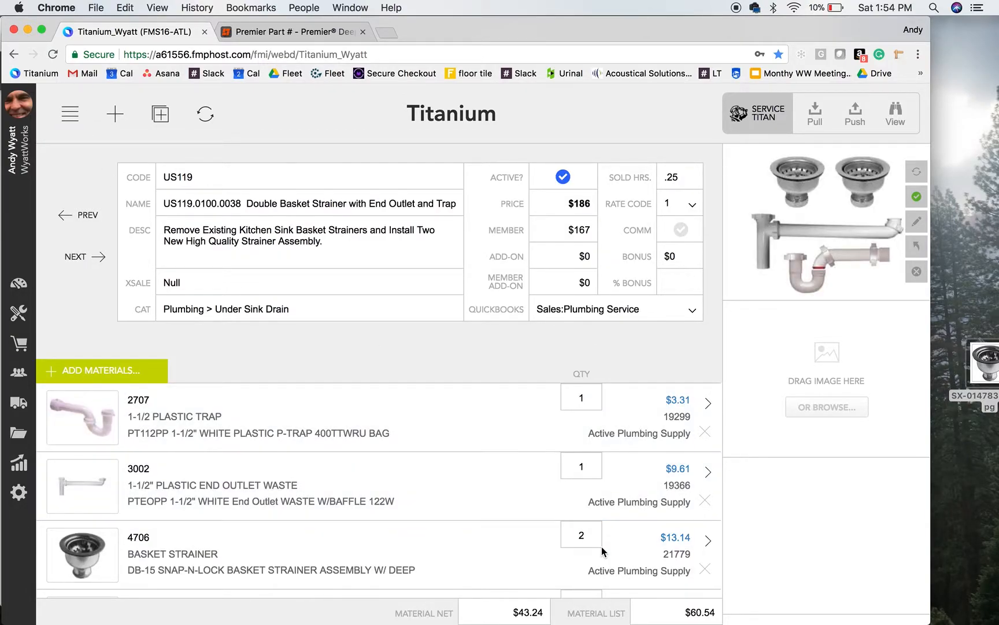
scroll(603, 551, down, 1)
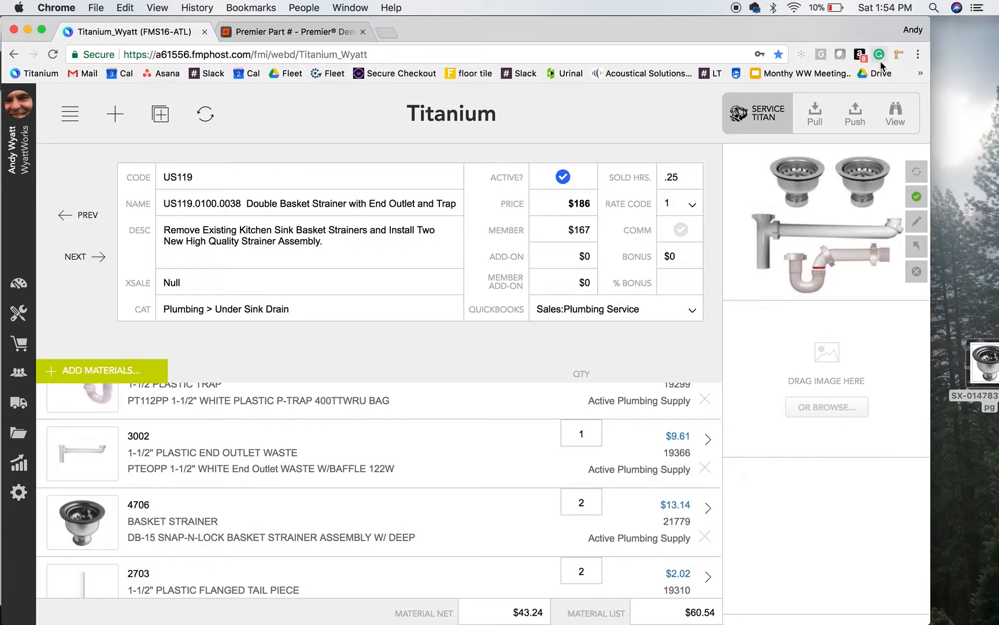
click(862, 120)
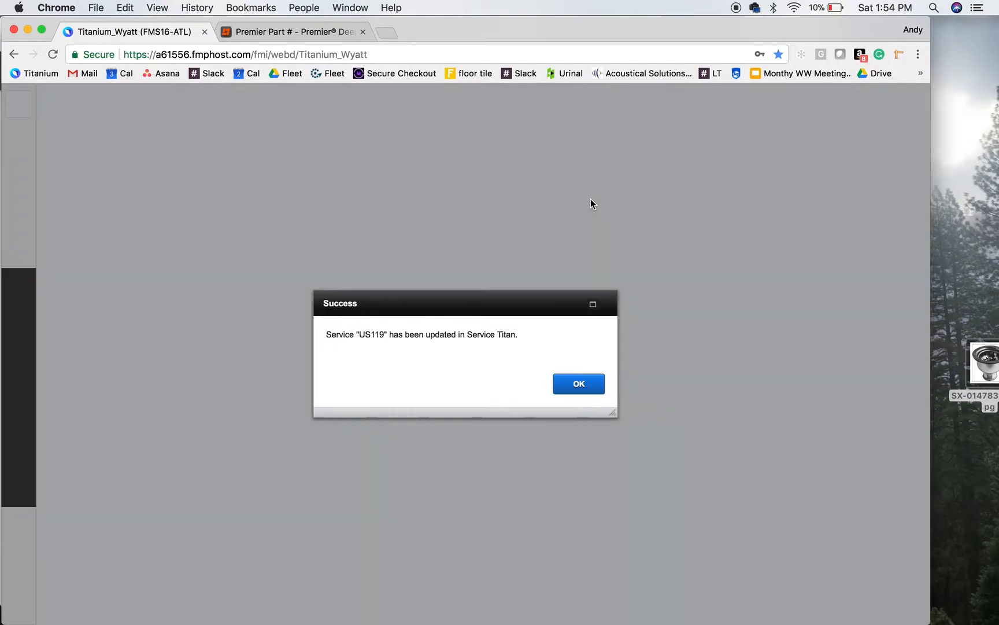
click(578, 383)
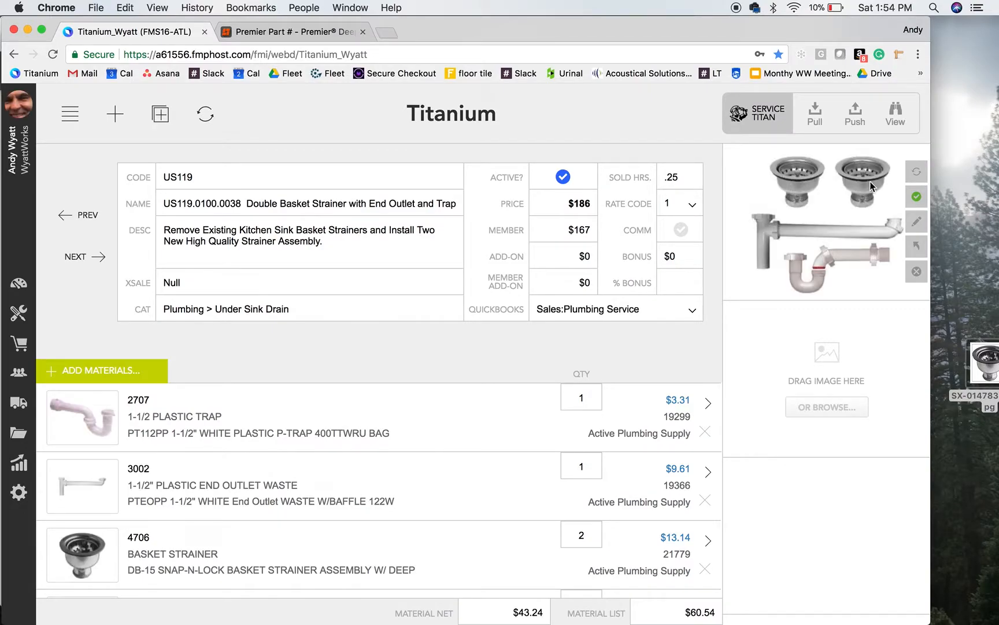
View service US119 in ServiceTitan and check its price, member price and material costs
click(895, 115)
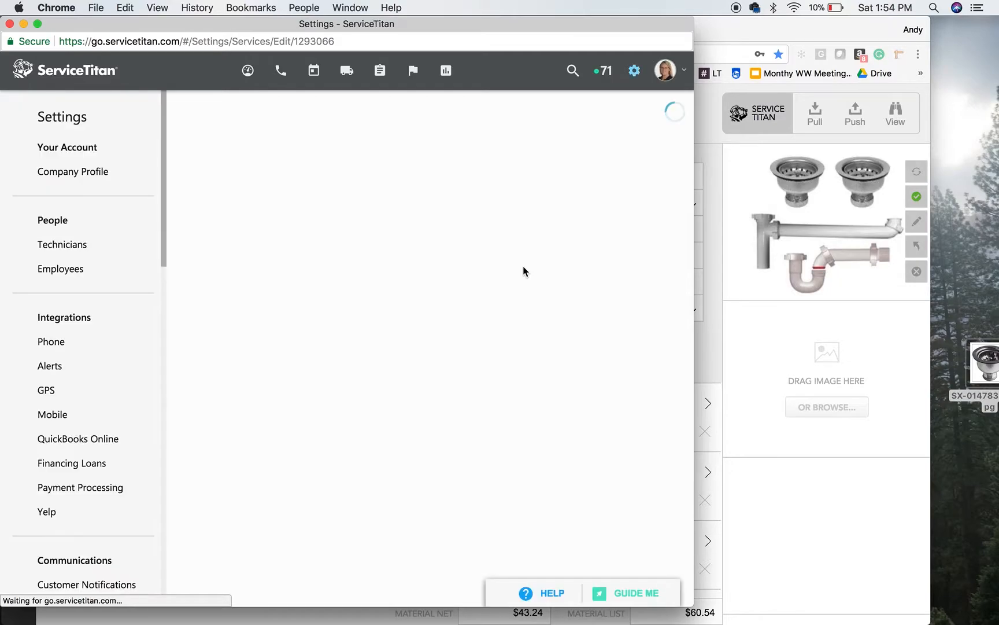
scroll(523, 270, down, 1)
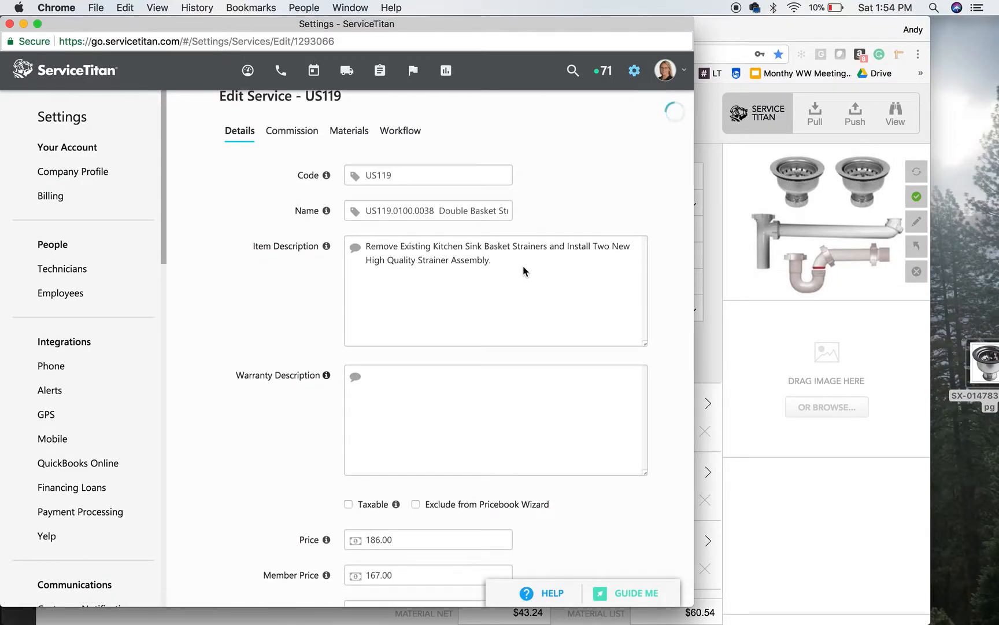
scroll(373, 537, up, 1)
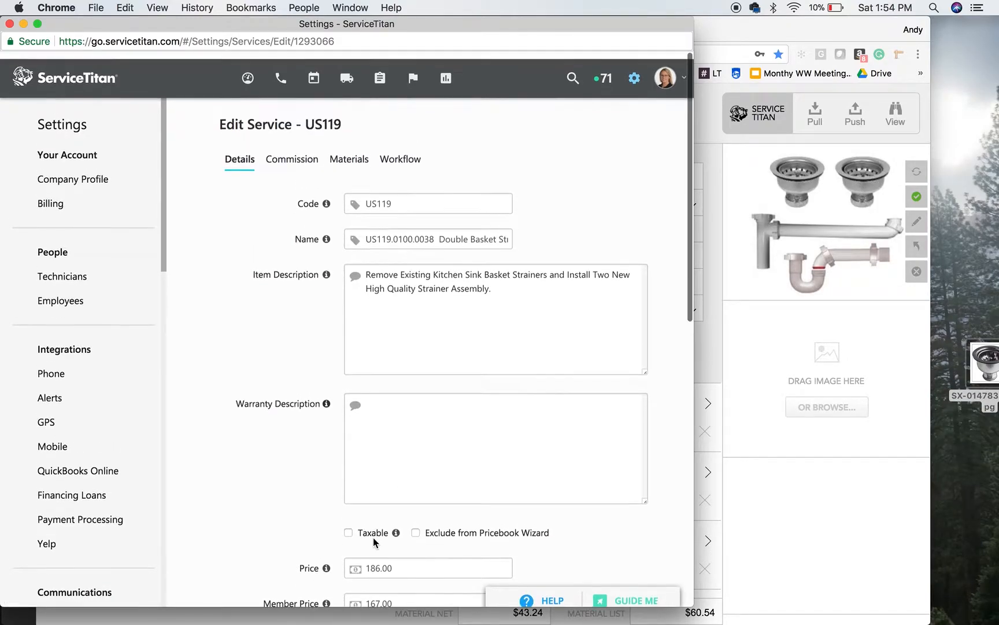
click(349, 150)
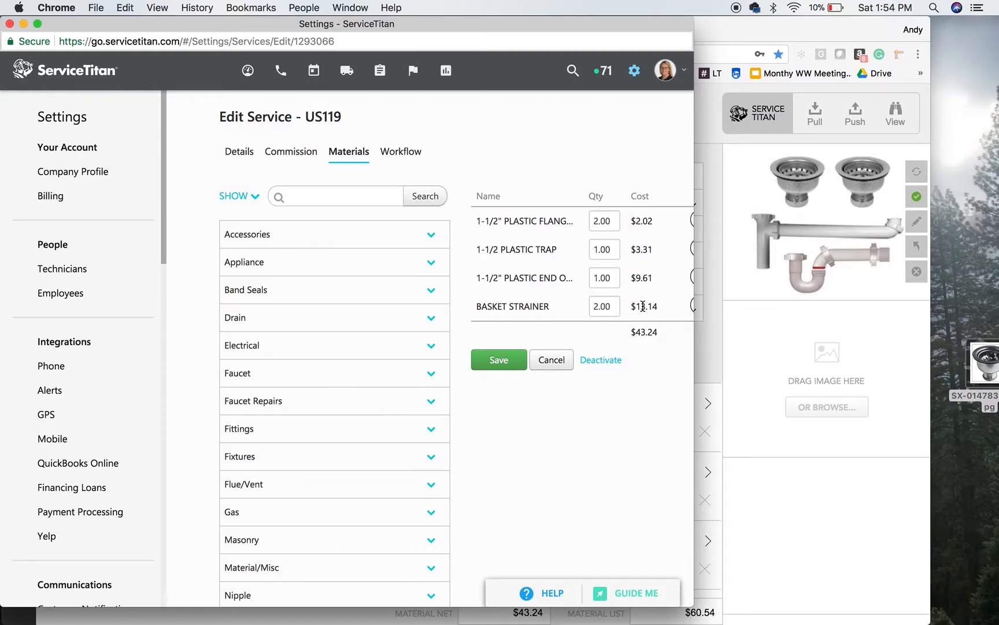
Back in Titanium, set the sold hours of service US119 to .75 and push the service to ServiceTitan
click(709, 172)
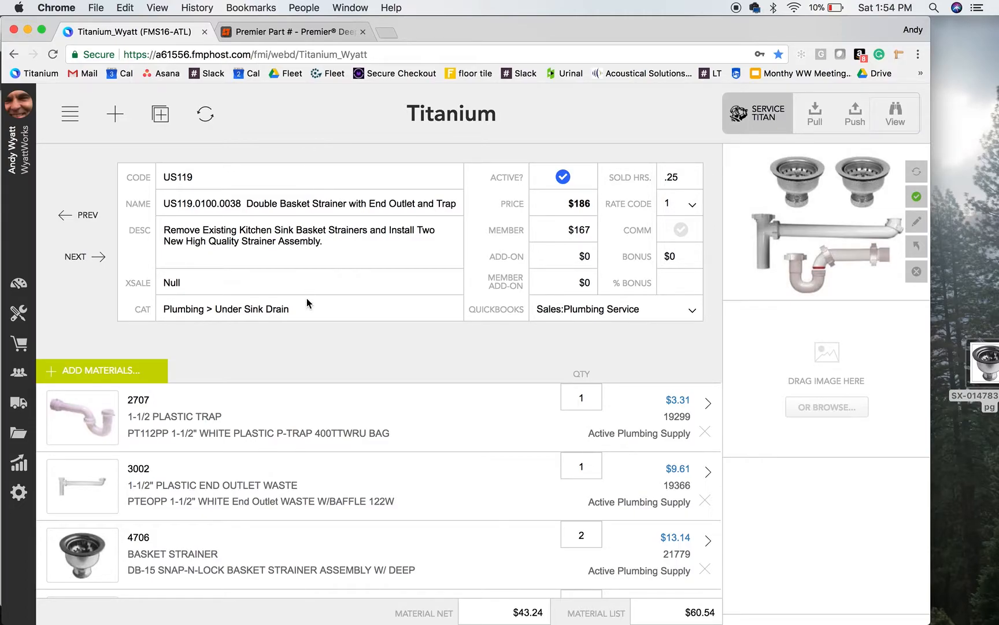
click(675, 177)
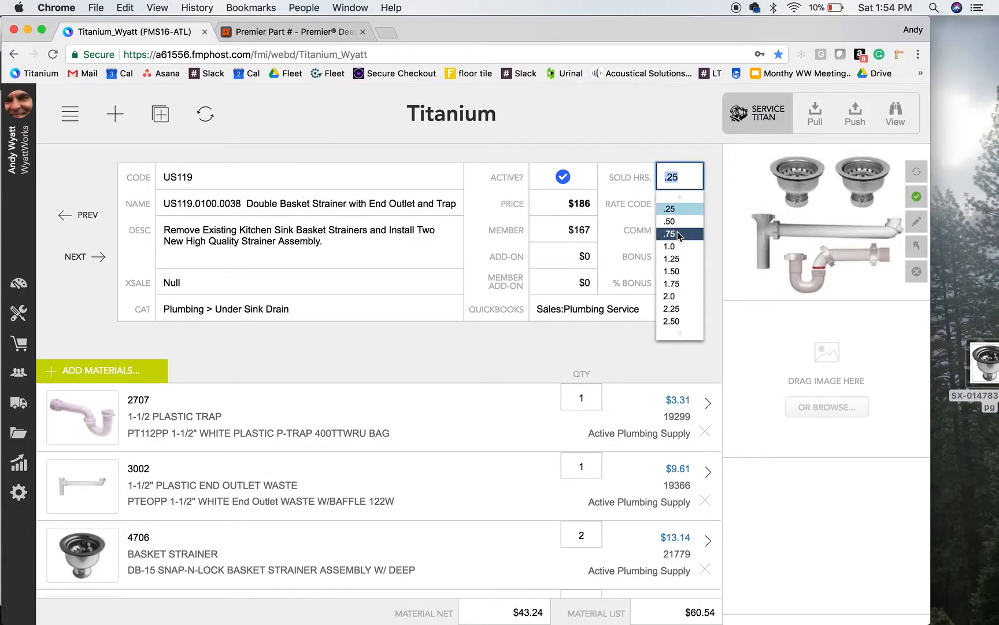
click(679, 233)
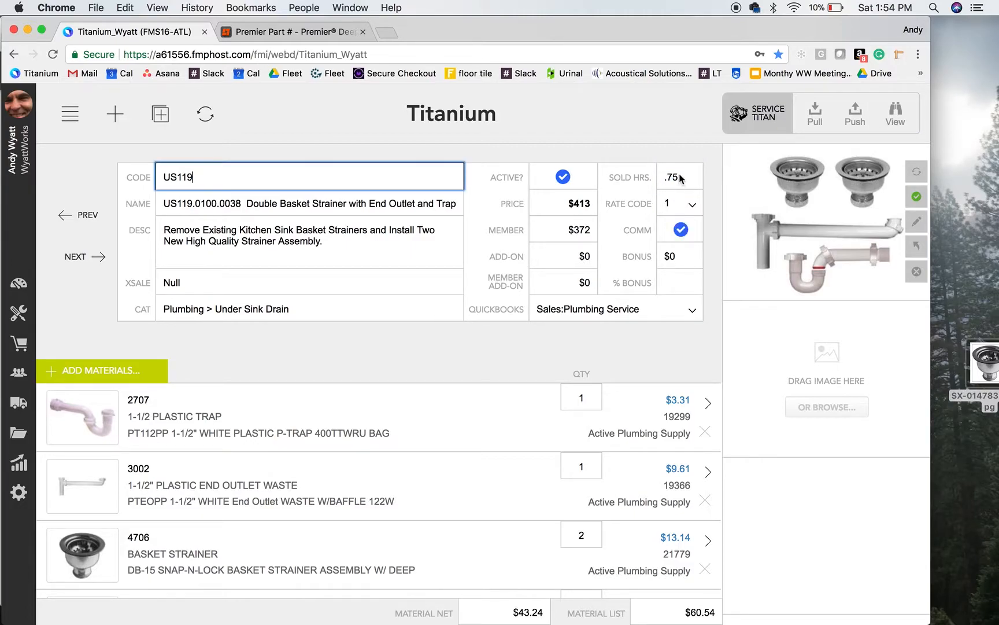
click(561, 354)
click(854, 114)
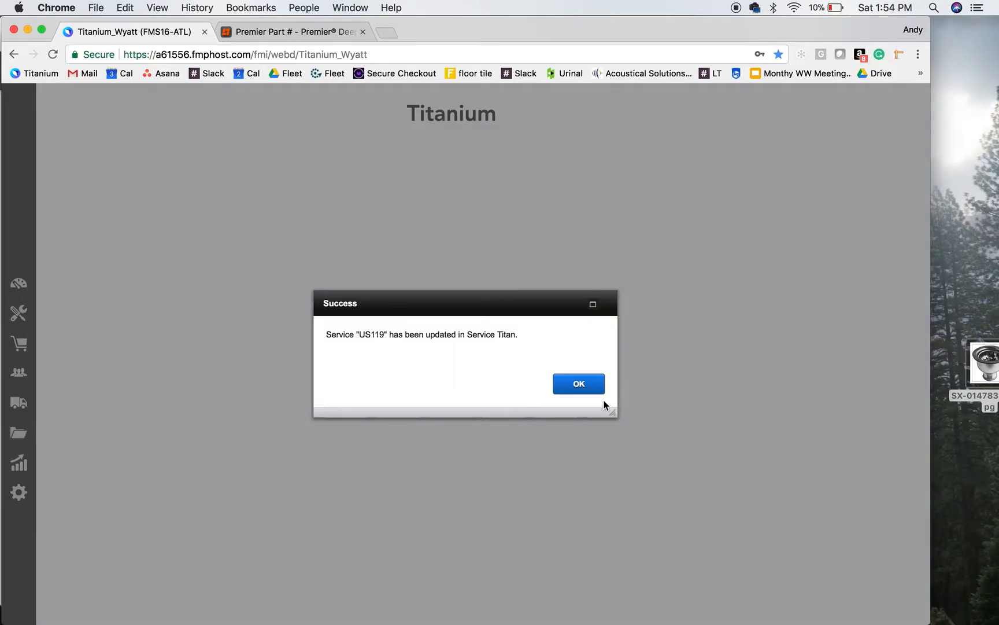
click(590, 388)
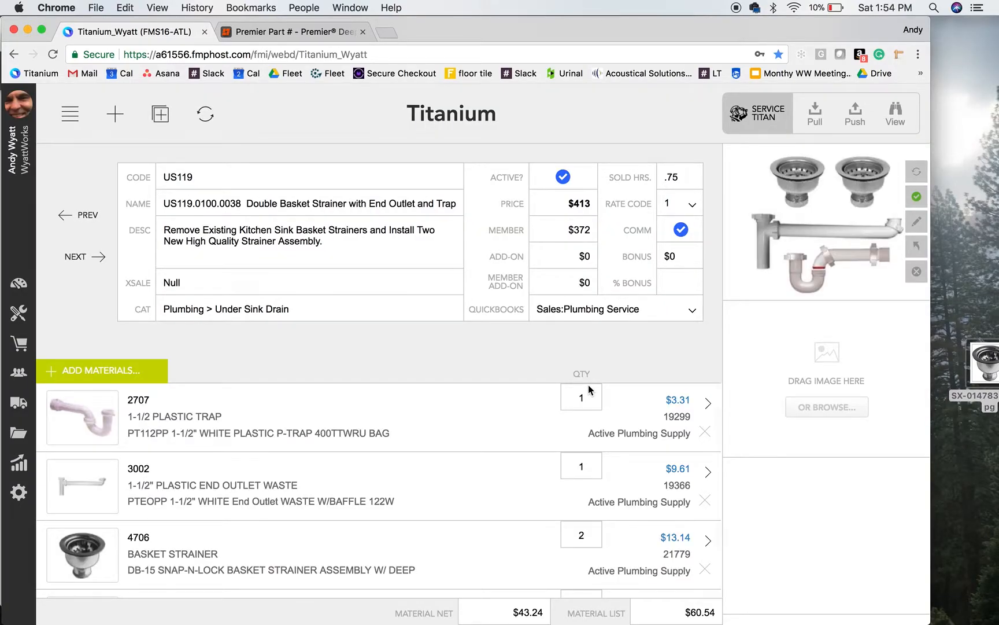
View service US119 in ServiceTitan, check its price and commission settings, and switch back to Titanium
click(893, 114)
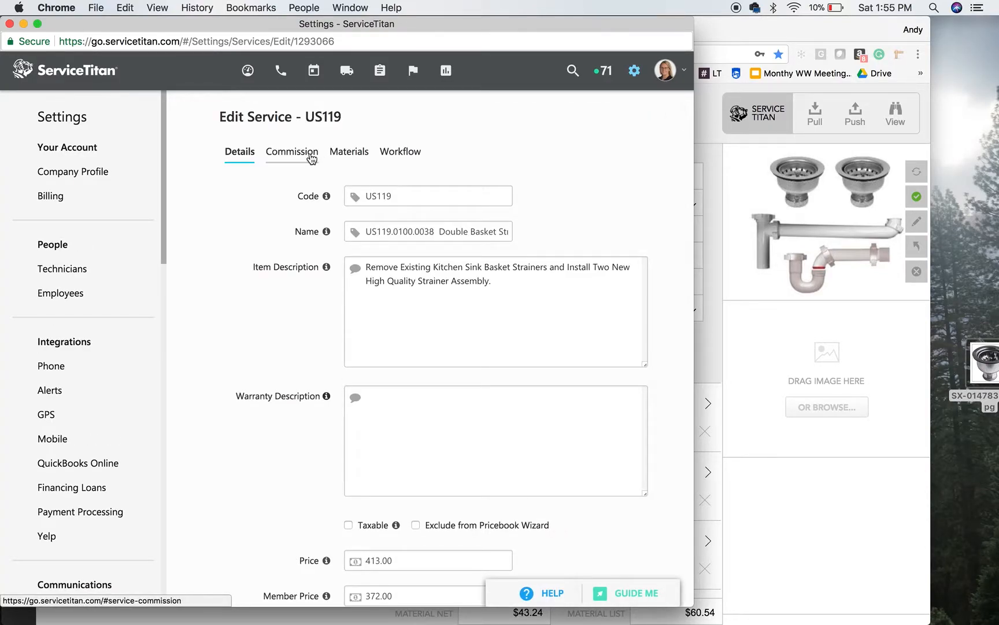
click(311, 159)
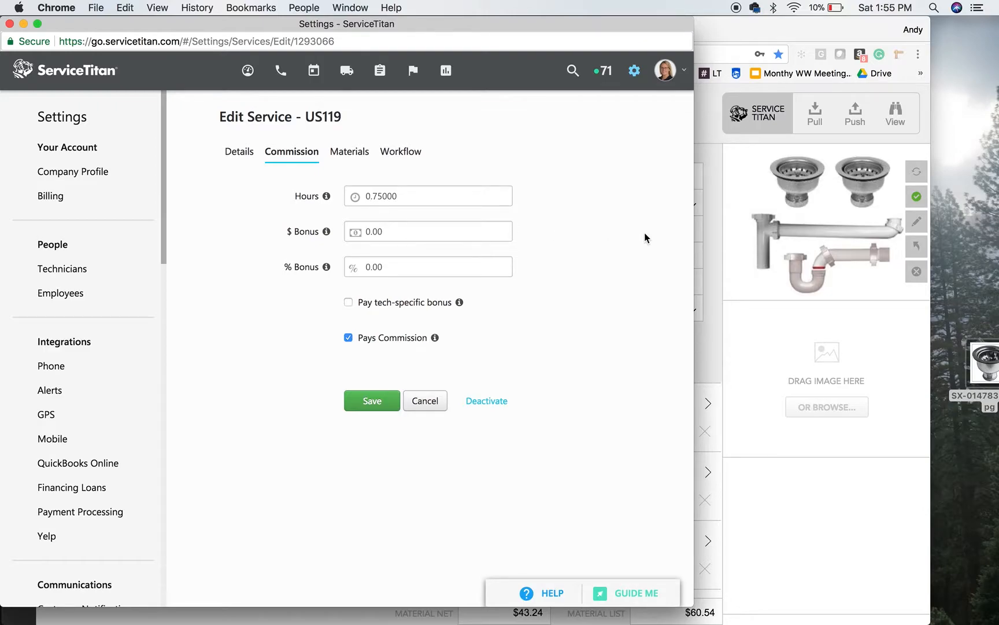
click(712, 229)
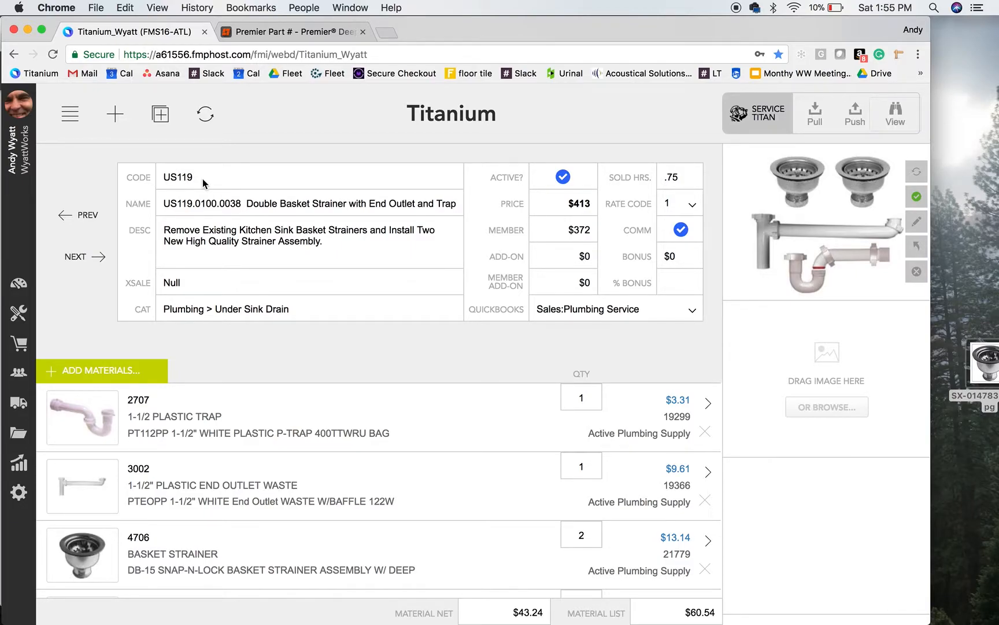
Look over the materials of service US119 and browse forward through the following services to US173
scroll(232, 444, down, 2)
scroll(231, 444, up, 2)
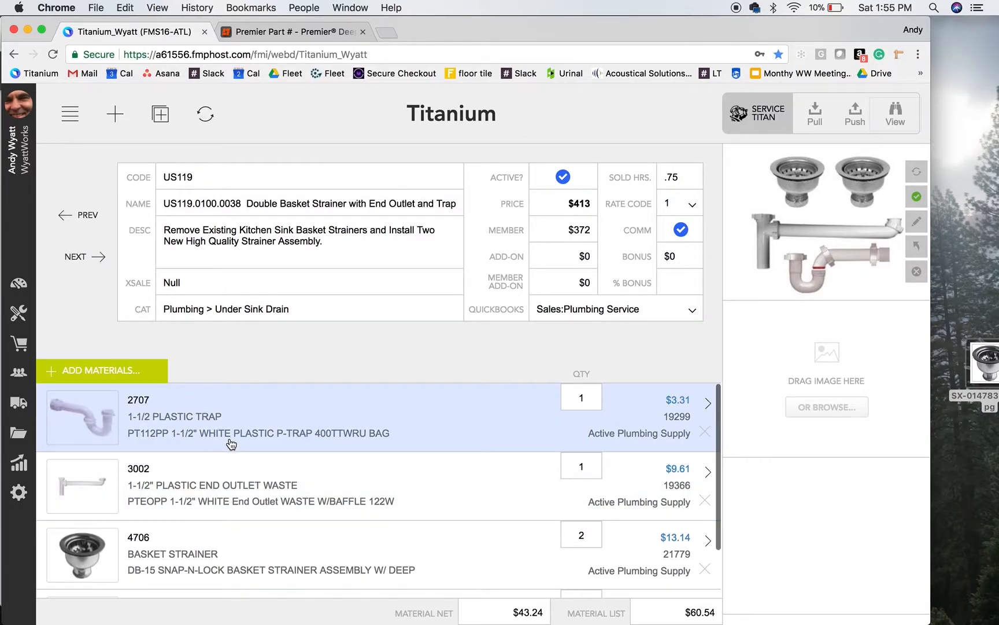
click(82, 259)
click(83, 258)
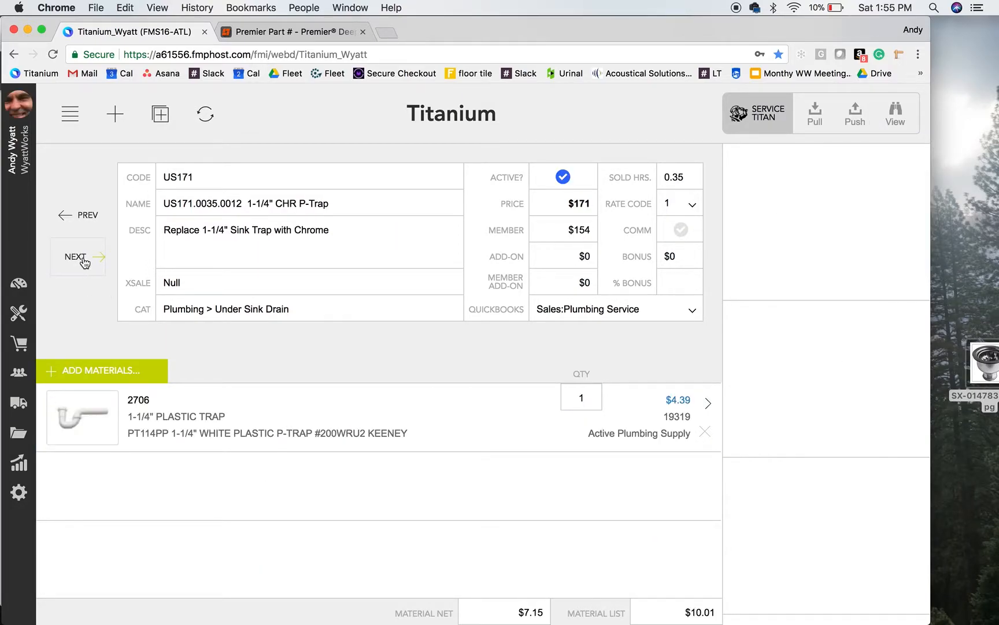
click(83, 259)
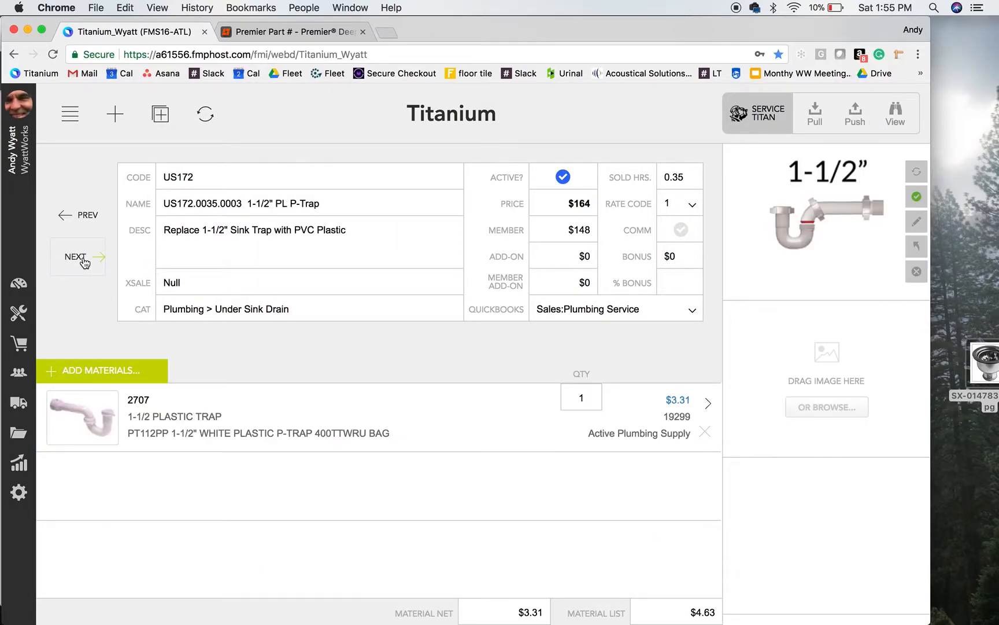
click(82, 259)
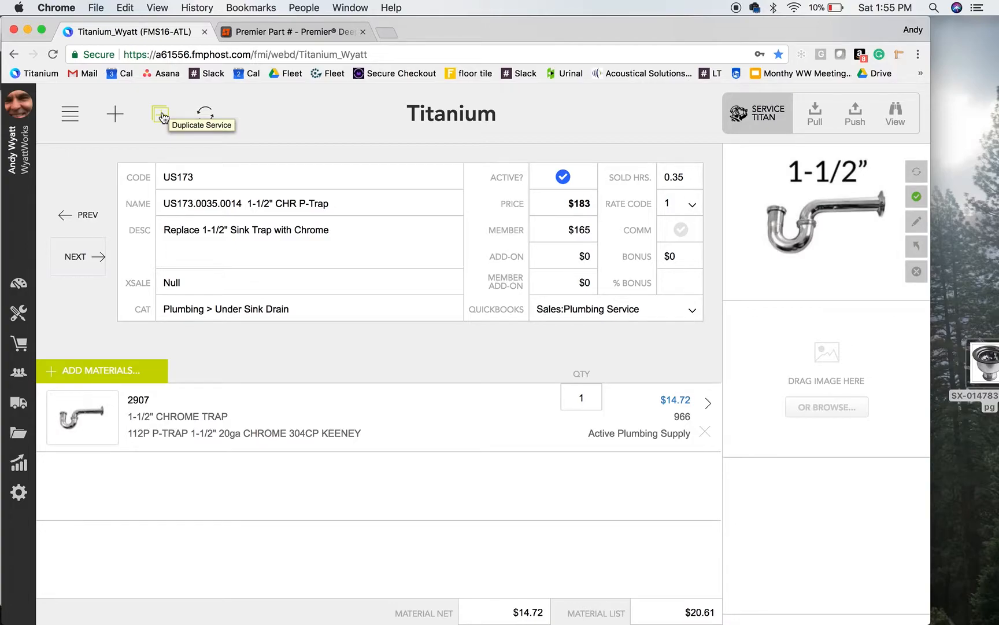
Find basket strainer 4706 by searching for "basket", add it to the materials of service US173, and delete it again
click(137, 373)
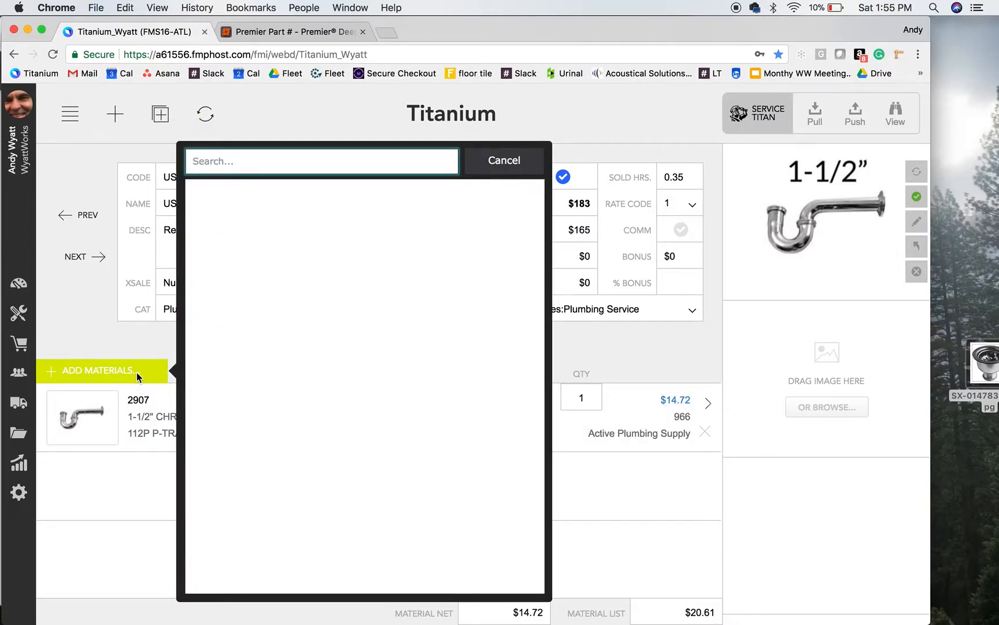
text(basket)
key(Return)
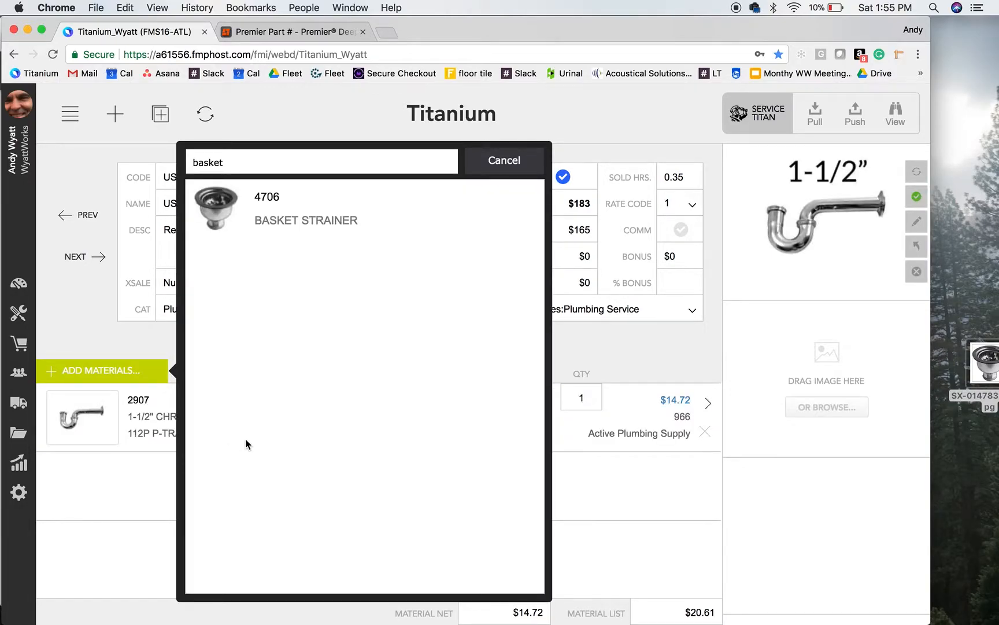
click(309, 219)
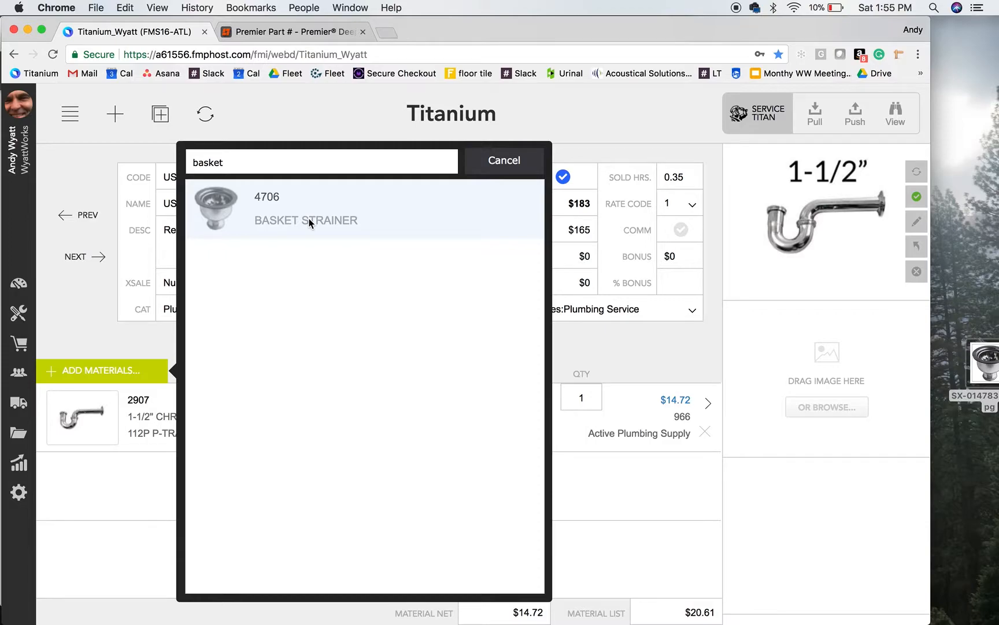
click(310, 223)
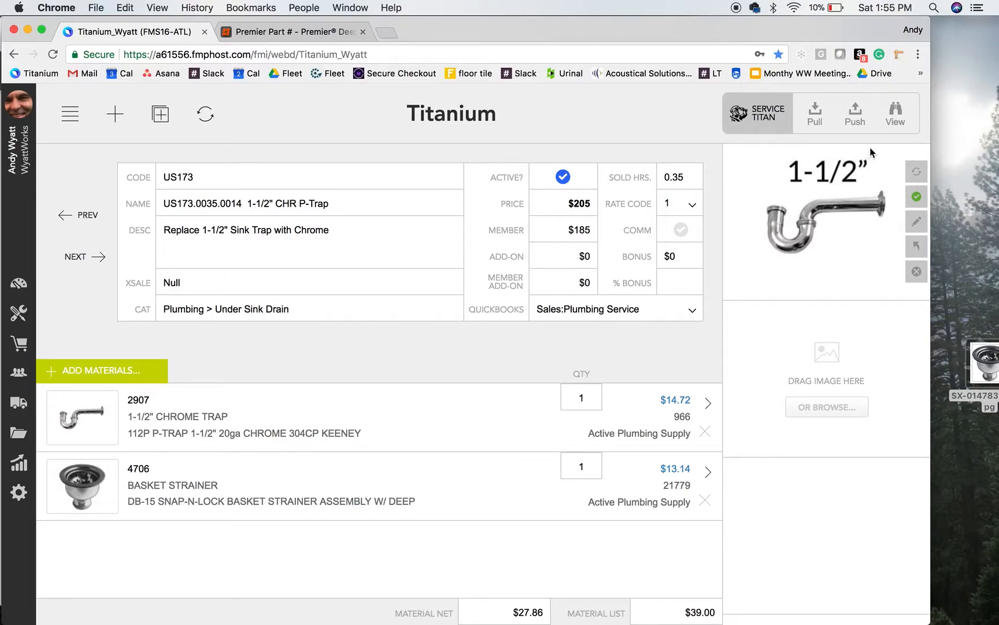
click(705, 500)
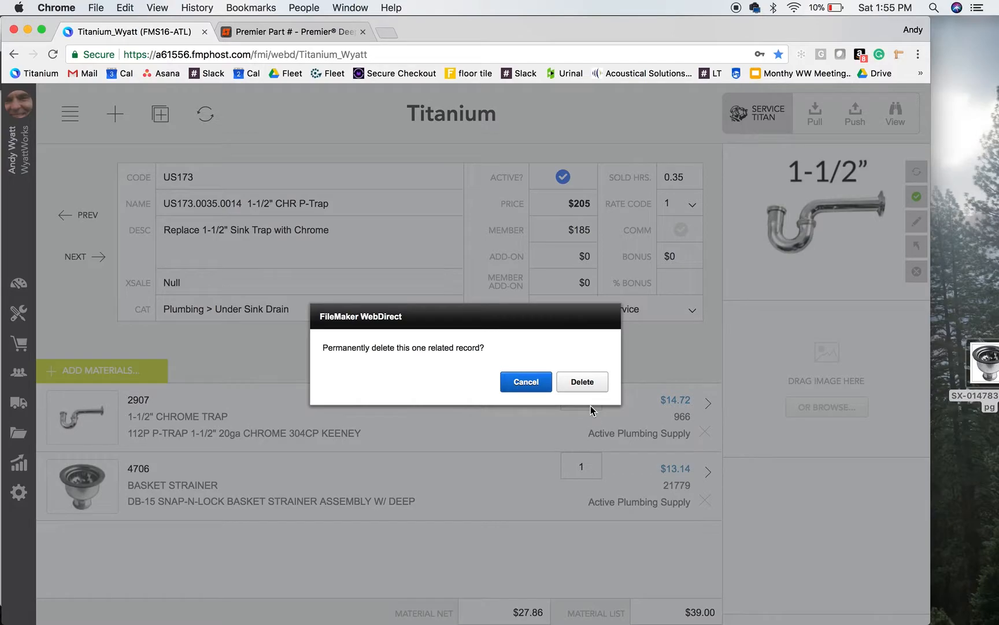
click(580, 381)
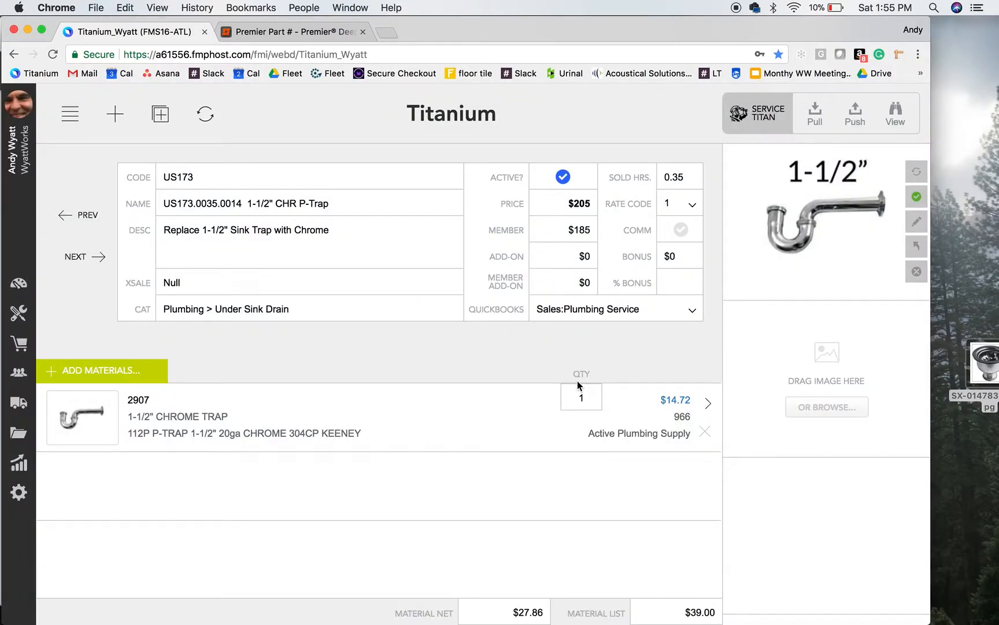
Return to the list of Under Sink Drain services and look through it
click(74, 122)
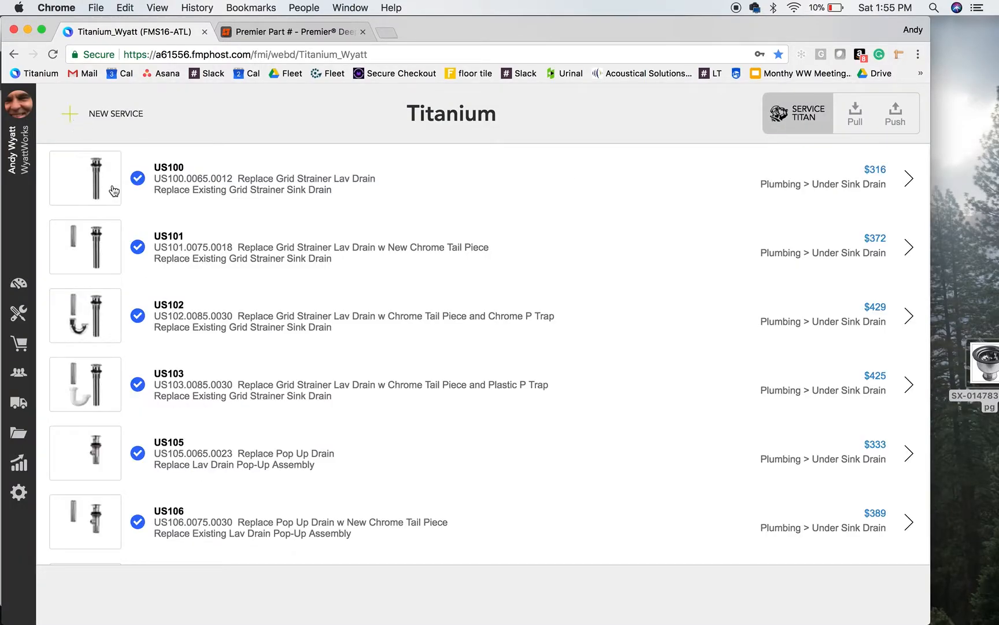
scroll(187, 422, down, 3)
scroll(187, 423, up, 3)
Go back to the top-level service categories, open Laundry and look through its services
click(19, 314)
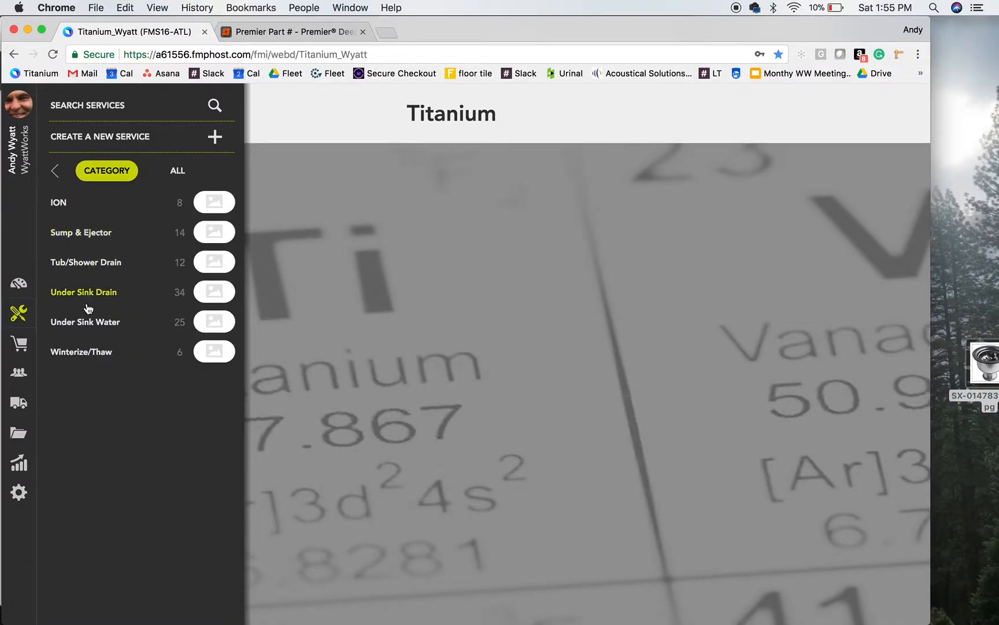
click(57, 172)
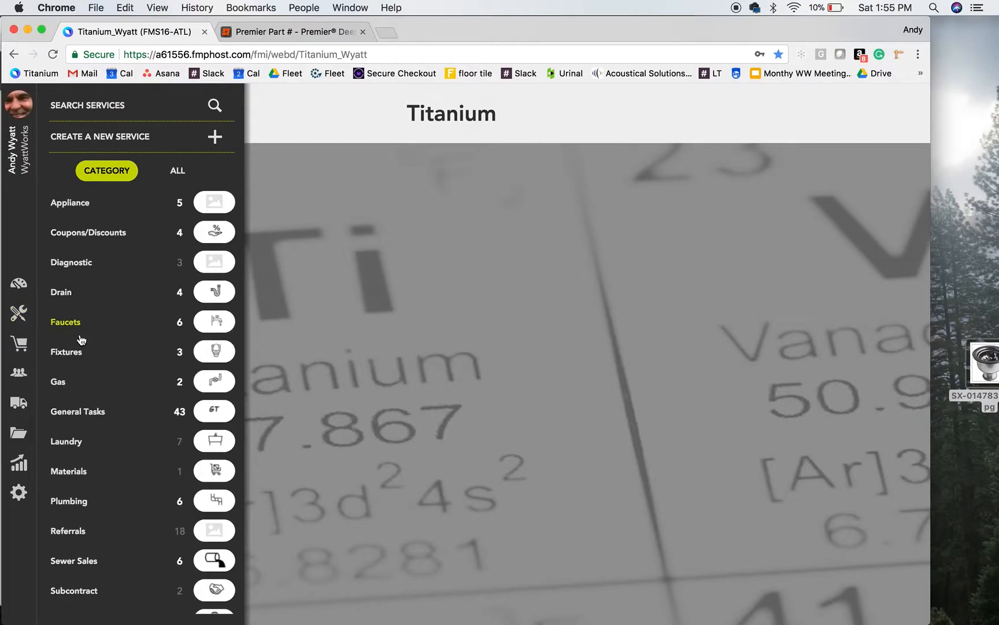
scroll(81, 339, down, 2)
click(73, 385)
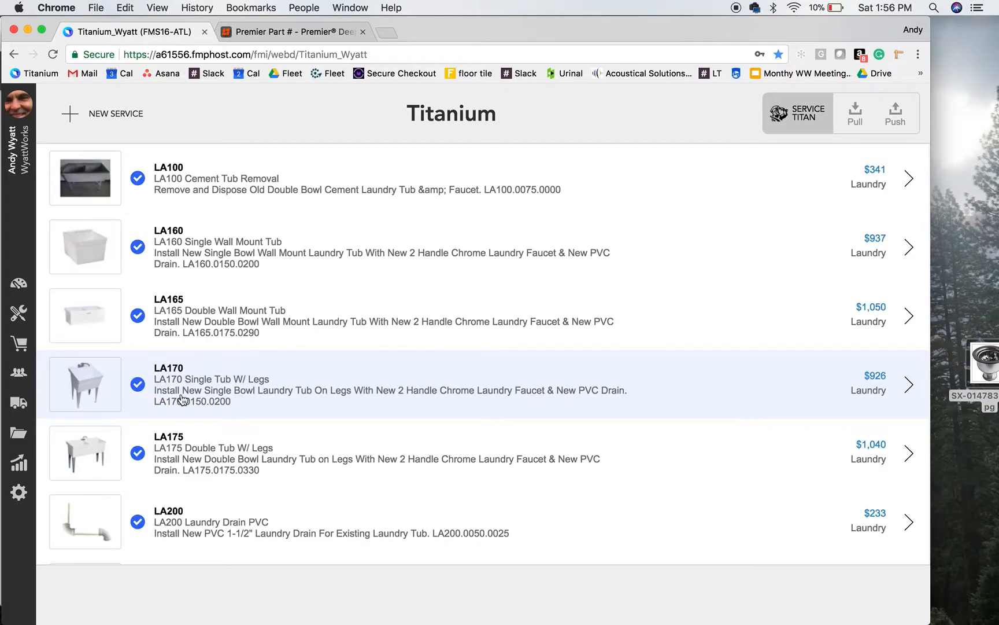
scroll(182, 399, down, 2)
scroll(183, 394, up, 3)
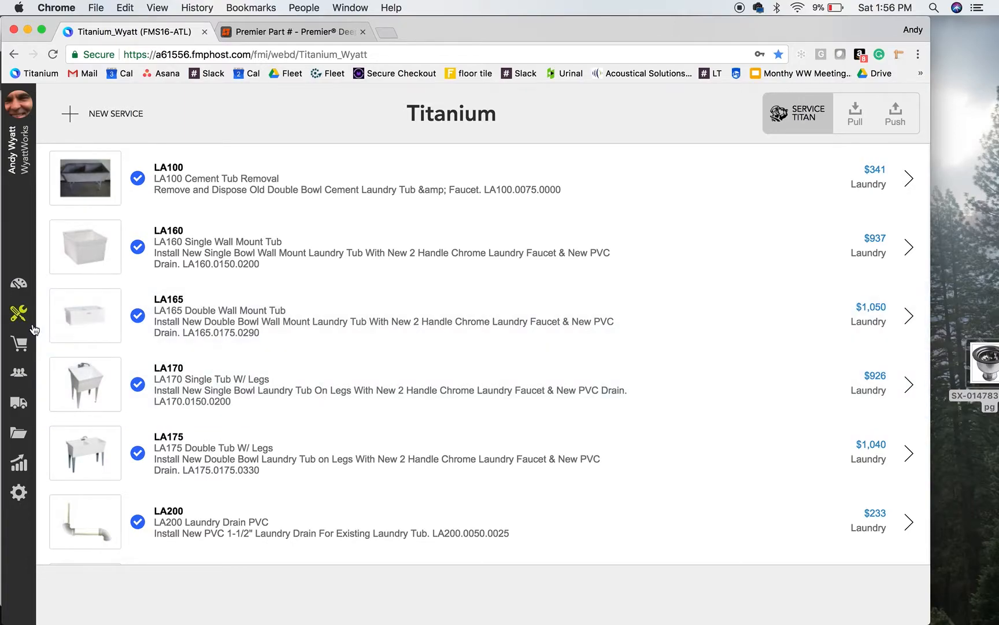
Reopen the list of service categories
click(19, 313)
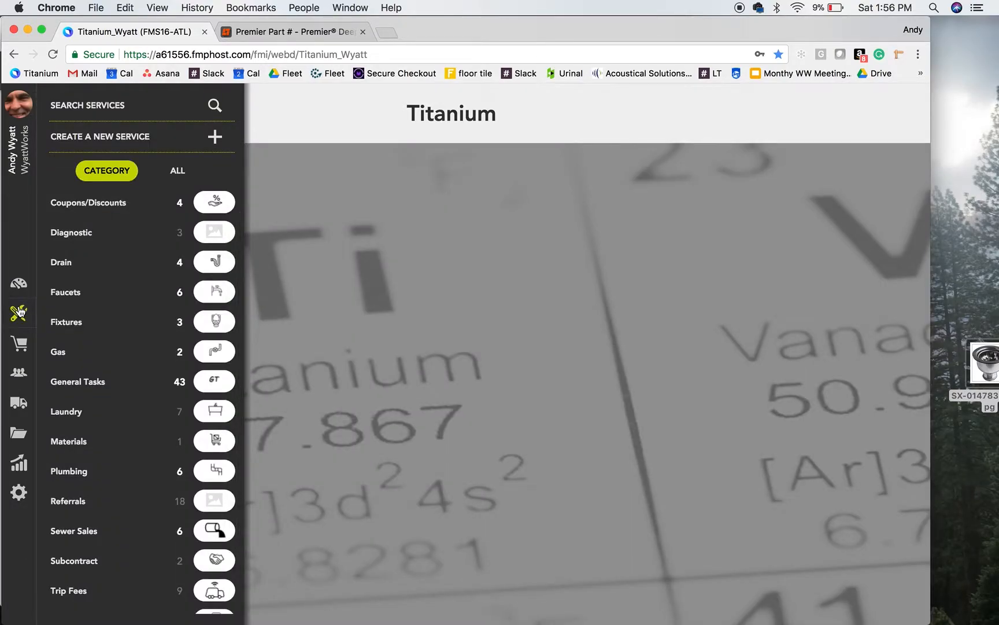